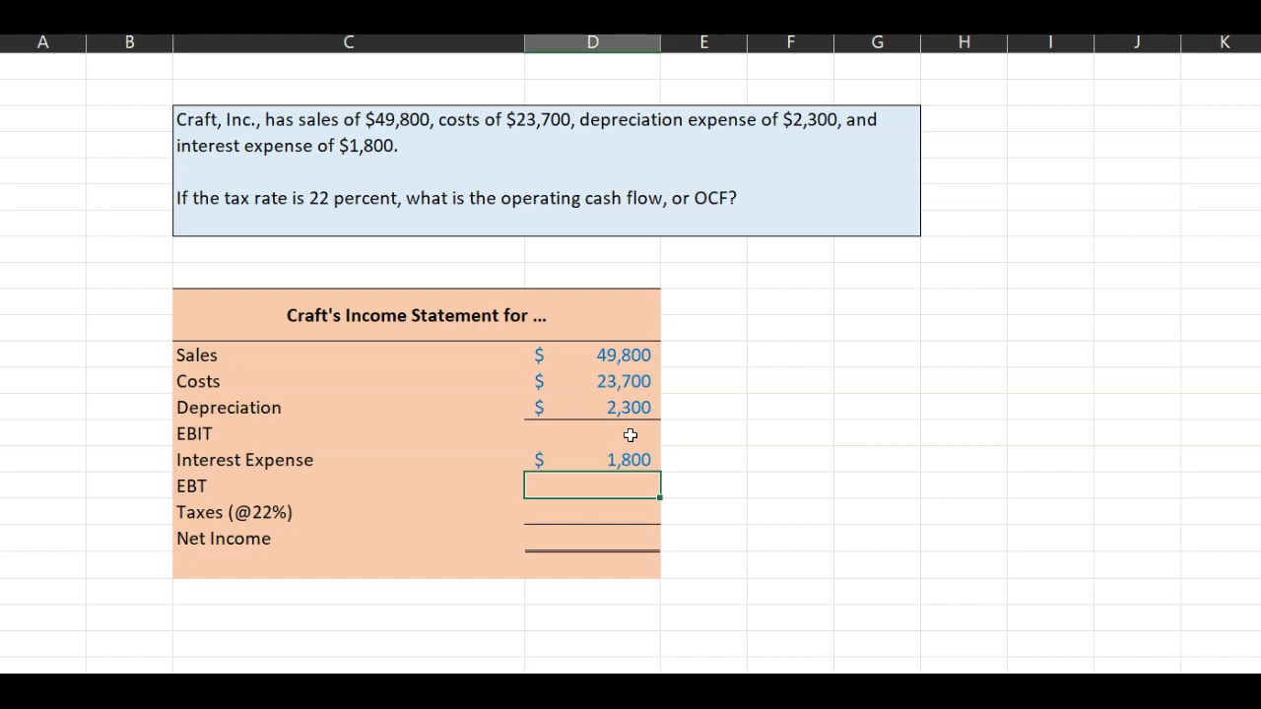
Step: Enter the EBIT formula =D12-D13-D14, giving 23,800
left_click(631, 435)
left_click(630, 435)
type("=")
key("Up")
key("Up")
key("Up")
type("-")
key("Up")
key("Up")
type("-")
key("Up")
key("Return")
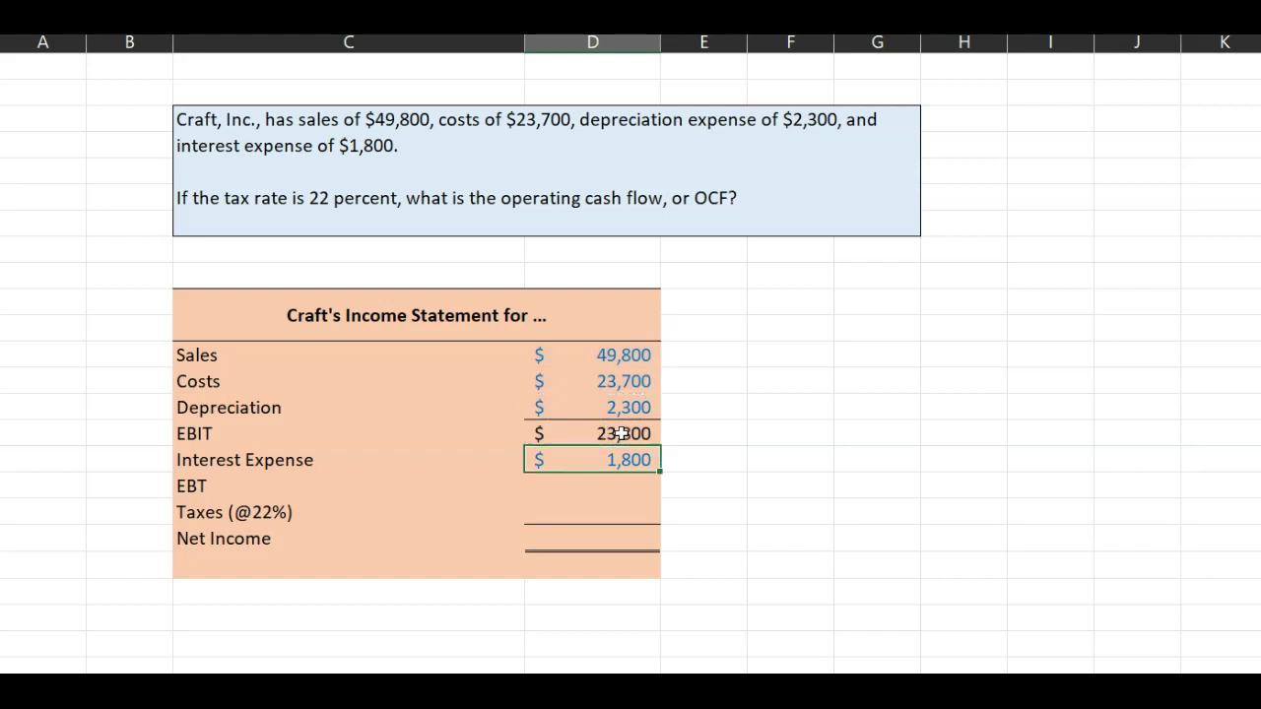
Step: Enter the EBT formula =D15-D16, giving 22,000
left_click(624, 485)
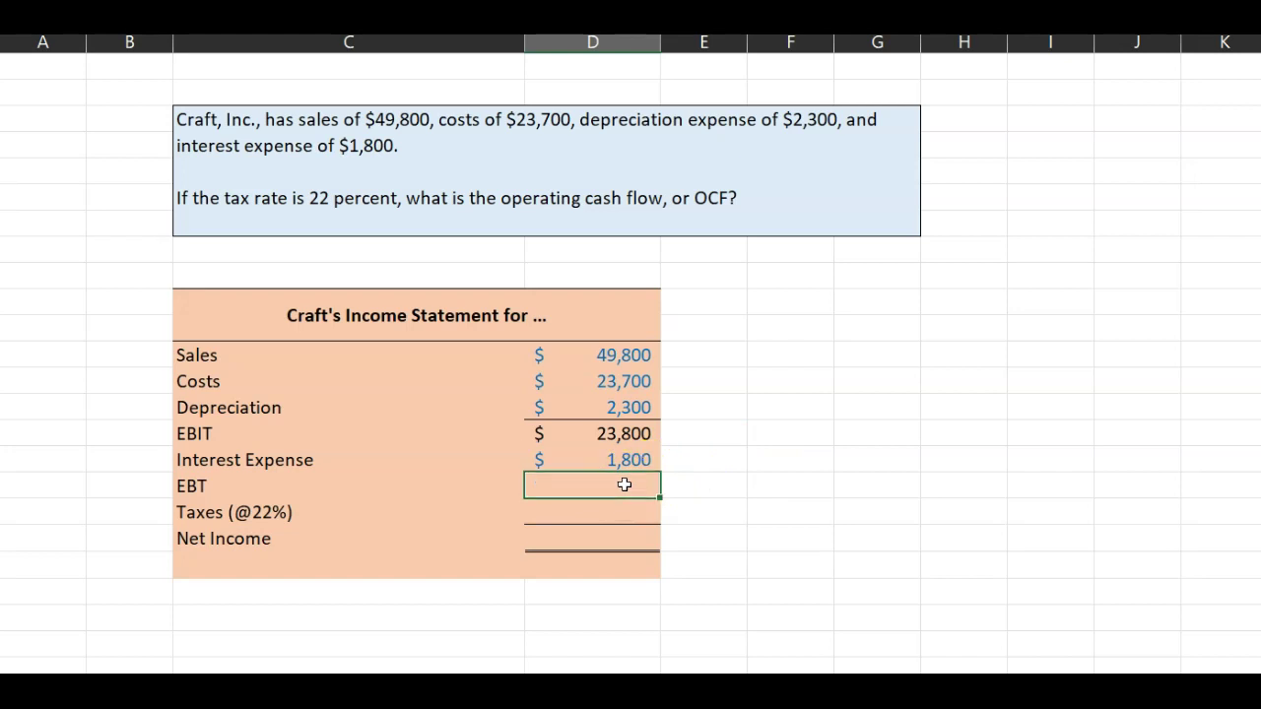
type("=")
key("Up")
key("Up")
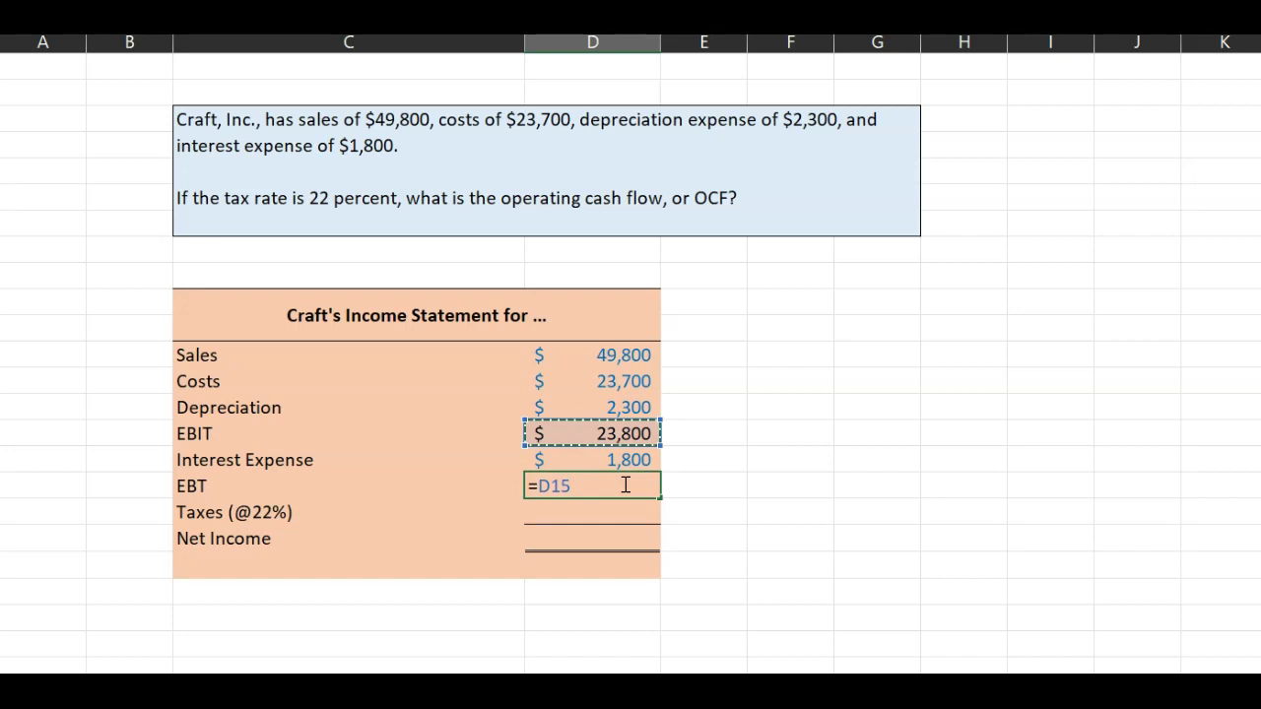
type("-")
key("Up")
key("Return")
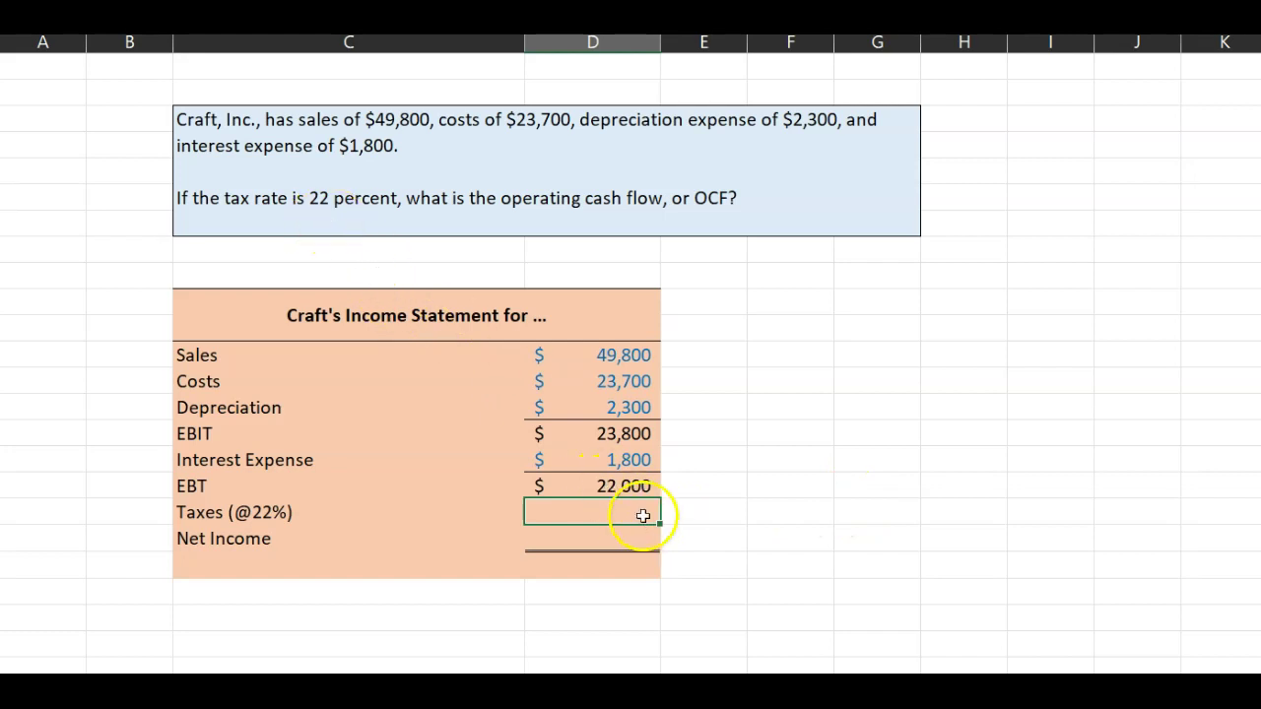
Step: Compute Taxes as =0.22*D17 (4,840) and Net Income as =D17-D18 (17,160)
type("=0")
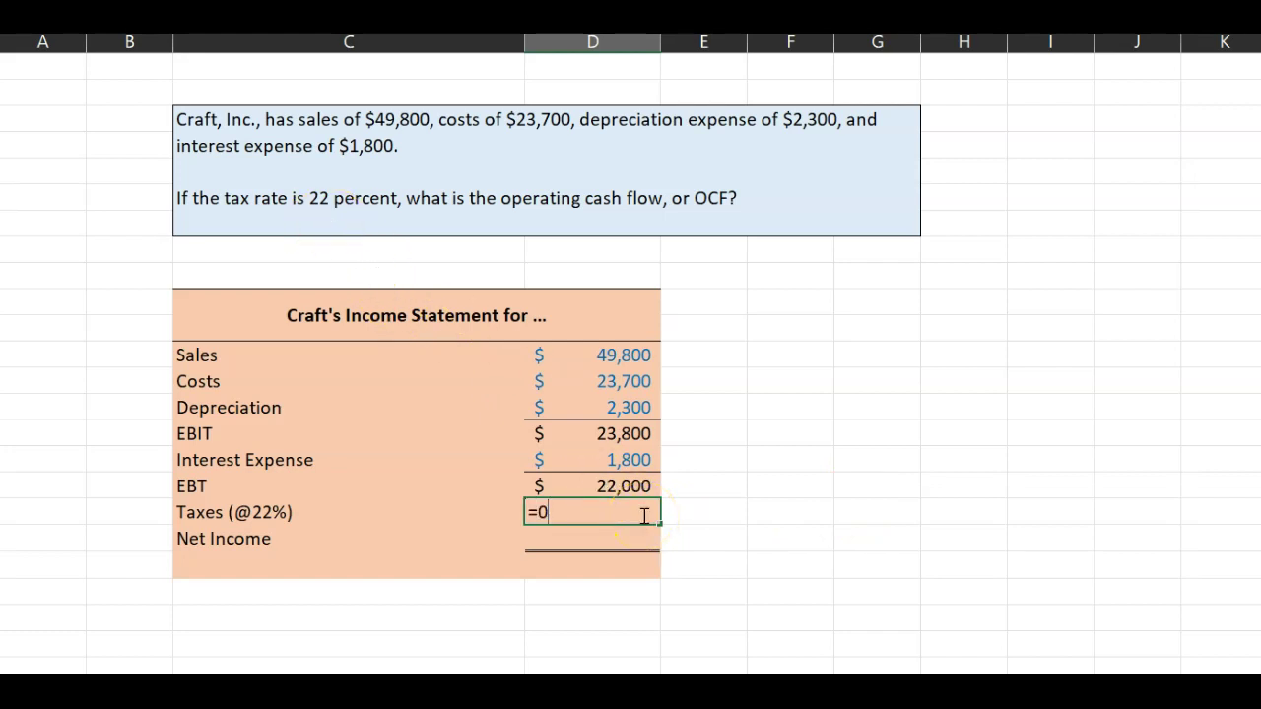
type(".22*")
left_click(603, 485)
key("Return")
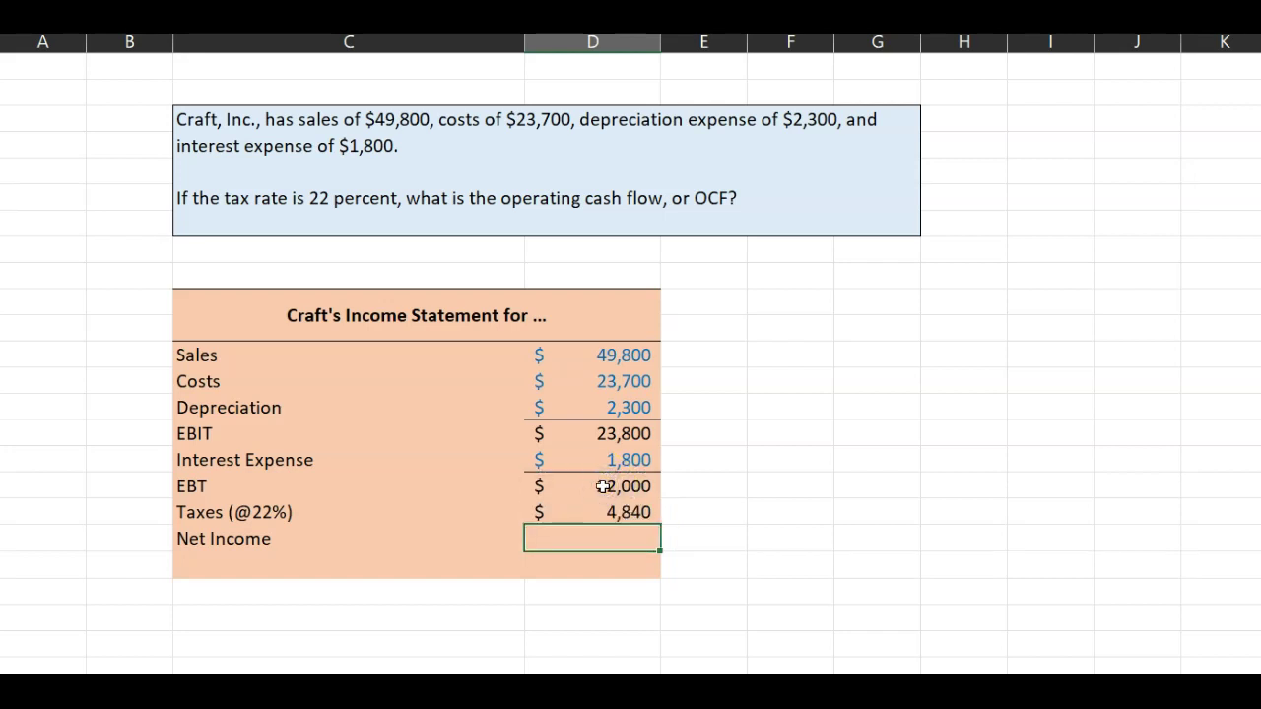
type("=")
key("Up")
key("Up")
type("-")
key("Up")
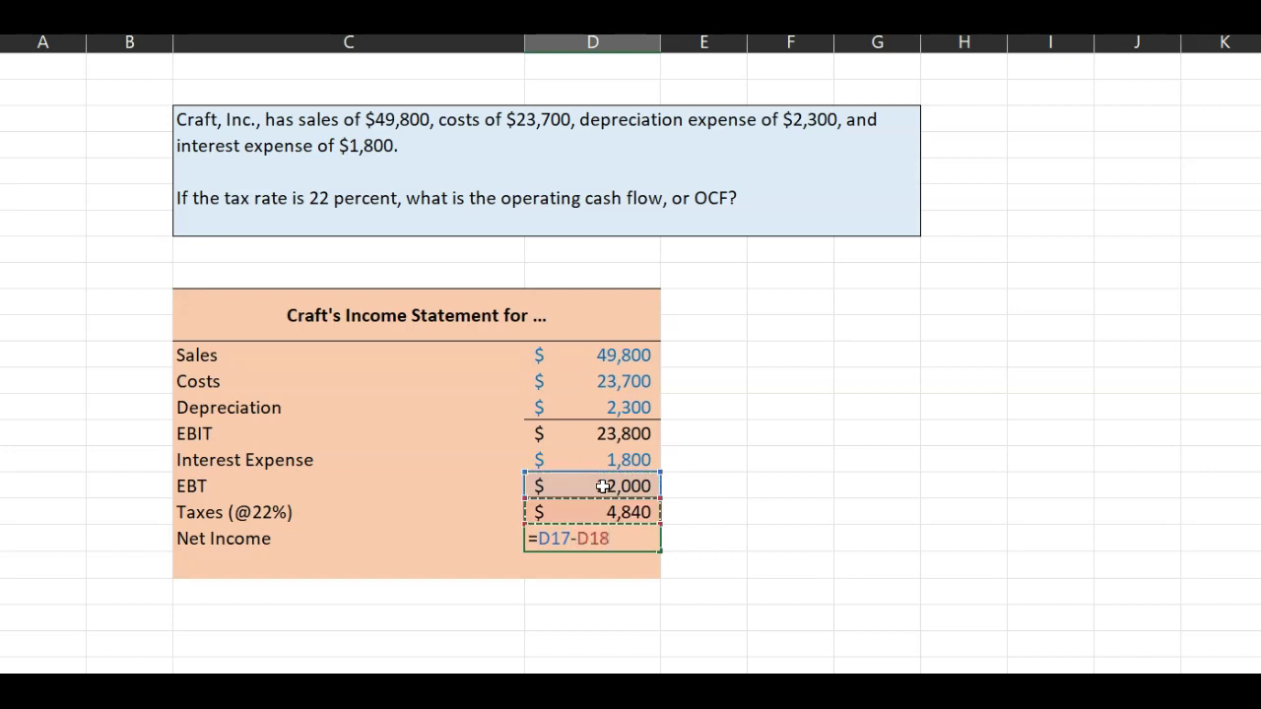
key("Return")
Step: Type the label 'OCF' in the column F cell beside Sales
left_click(750, 357)
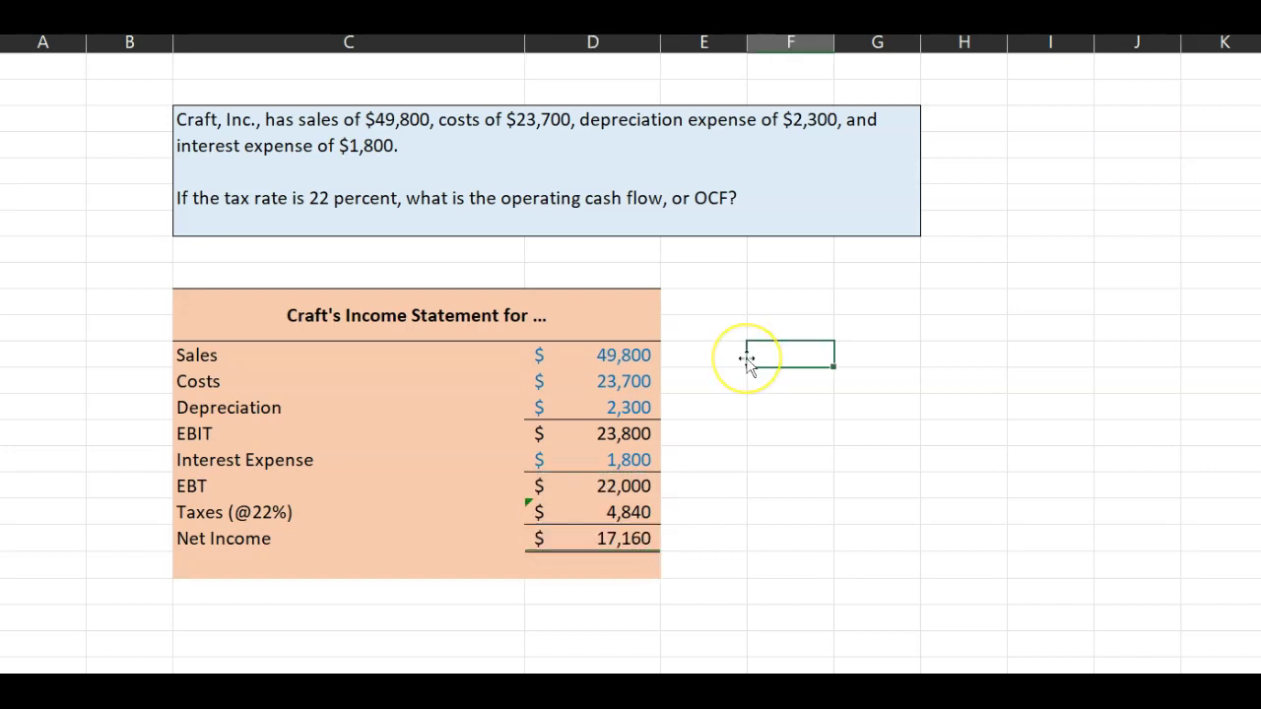
type("OCF")
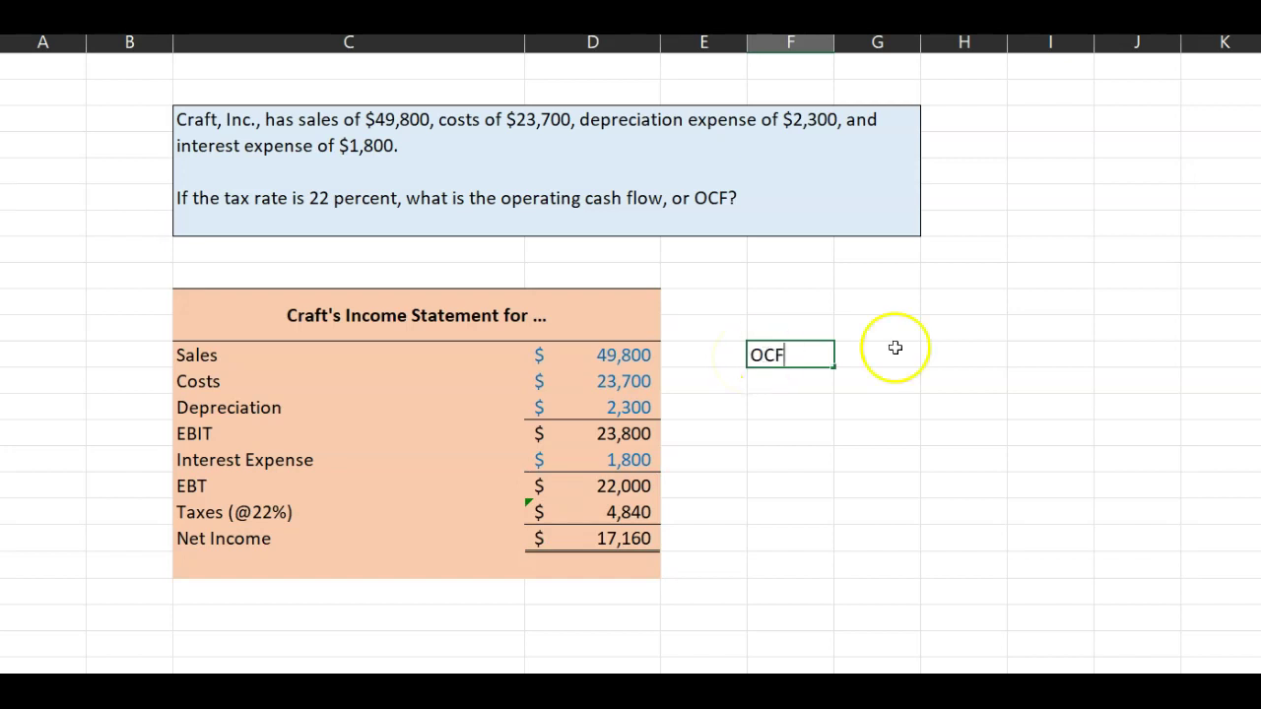
left_click(894, 358)
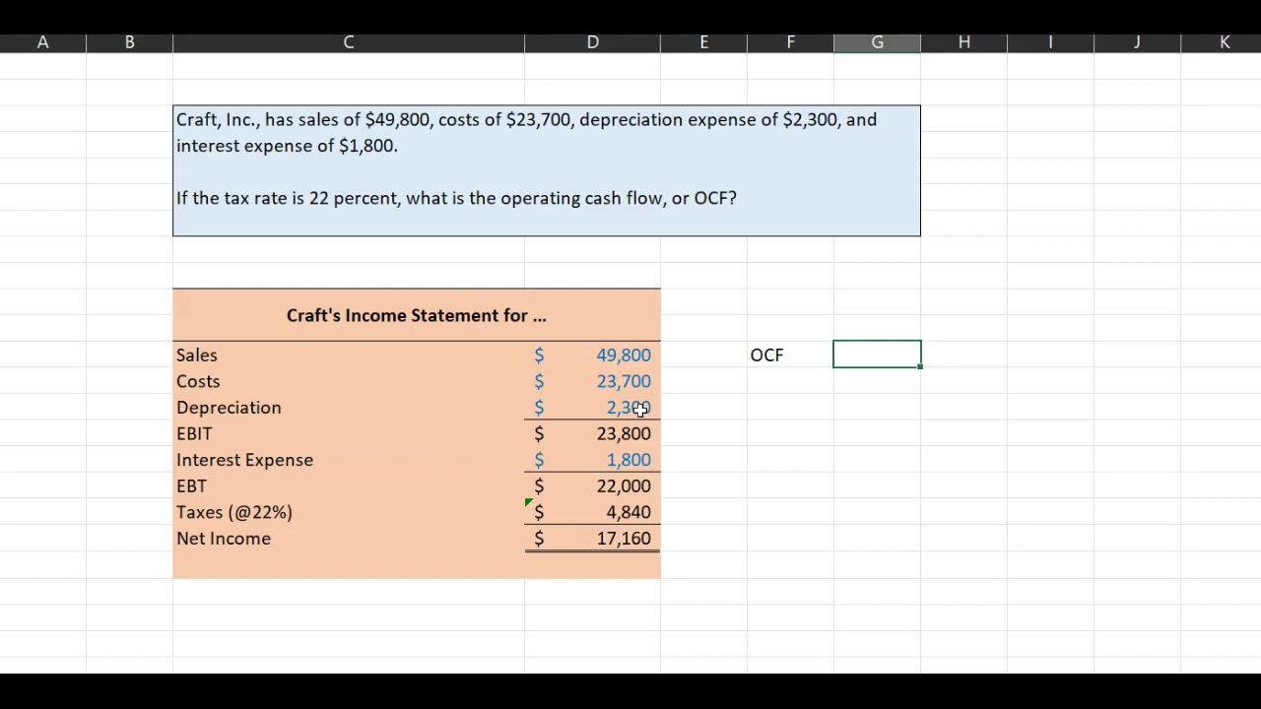
left_click(637, 410)
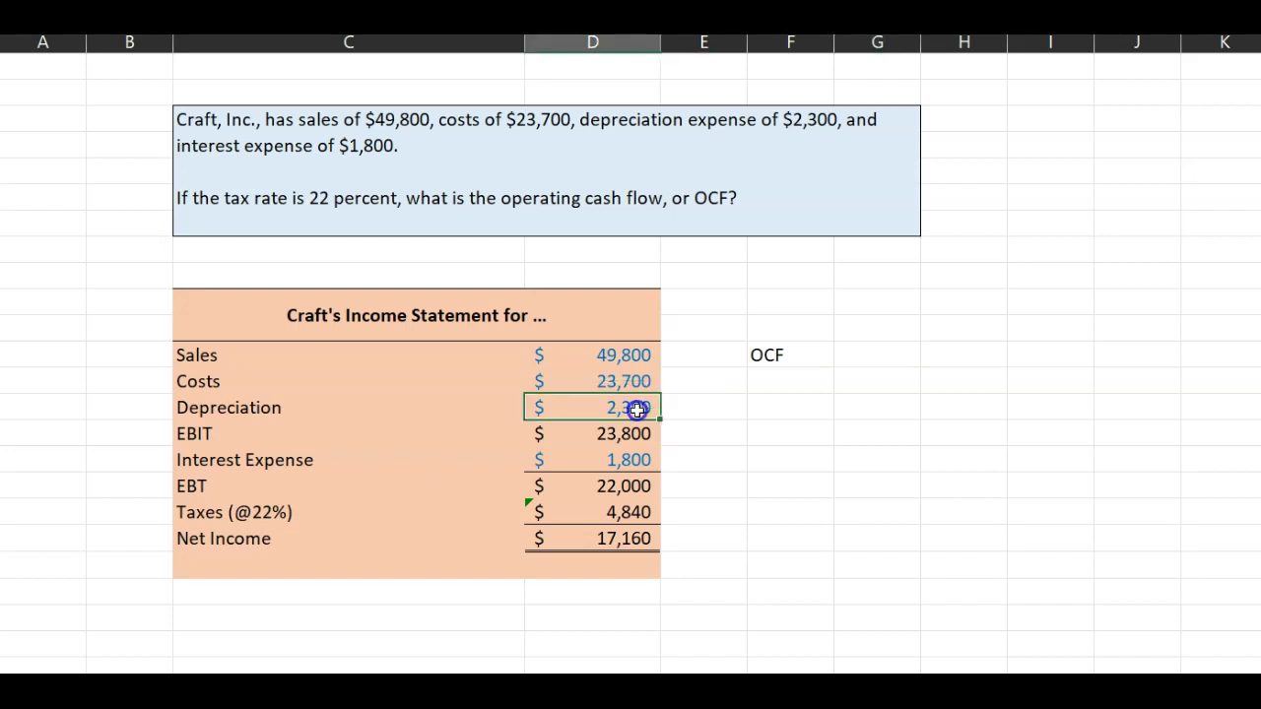
left_click(746, 395)
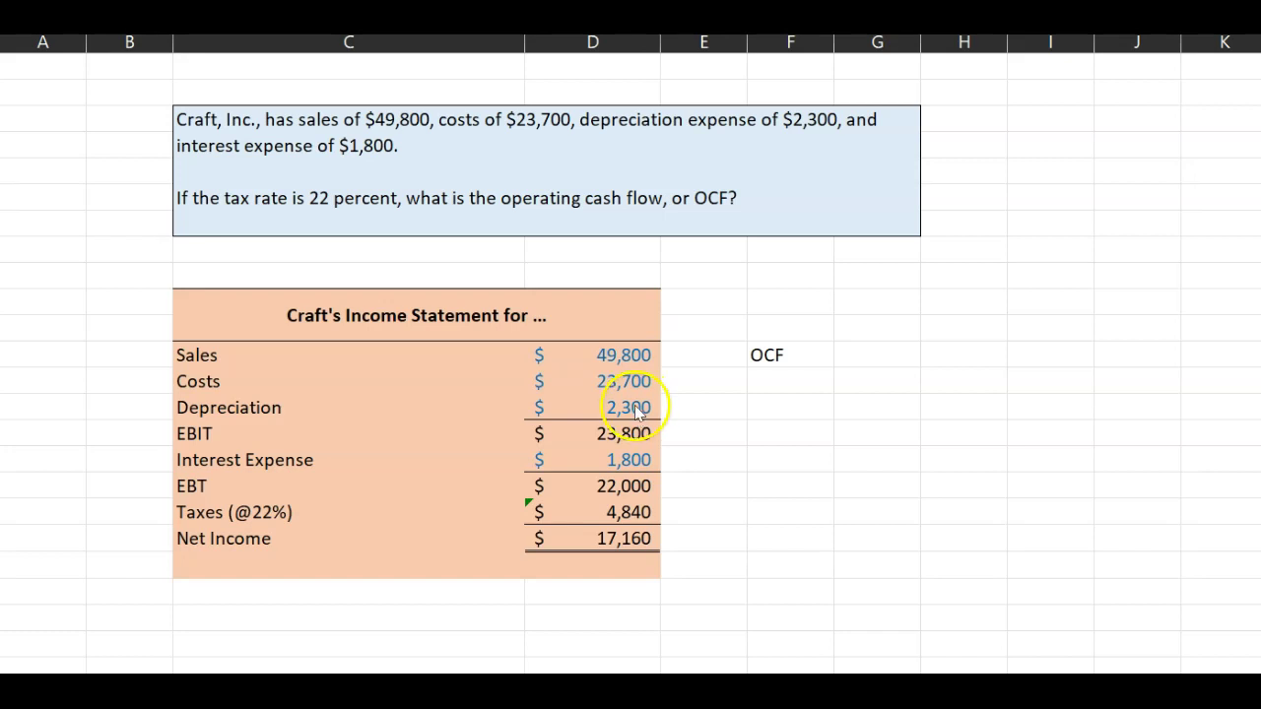
left_click(634, 405)
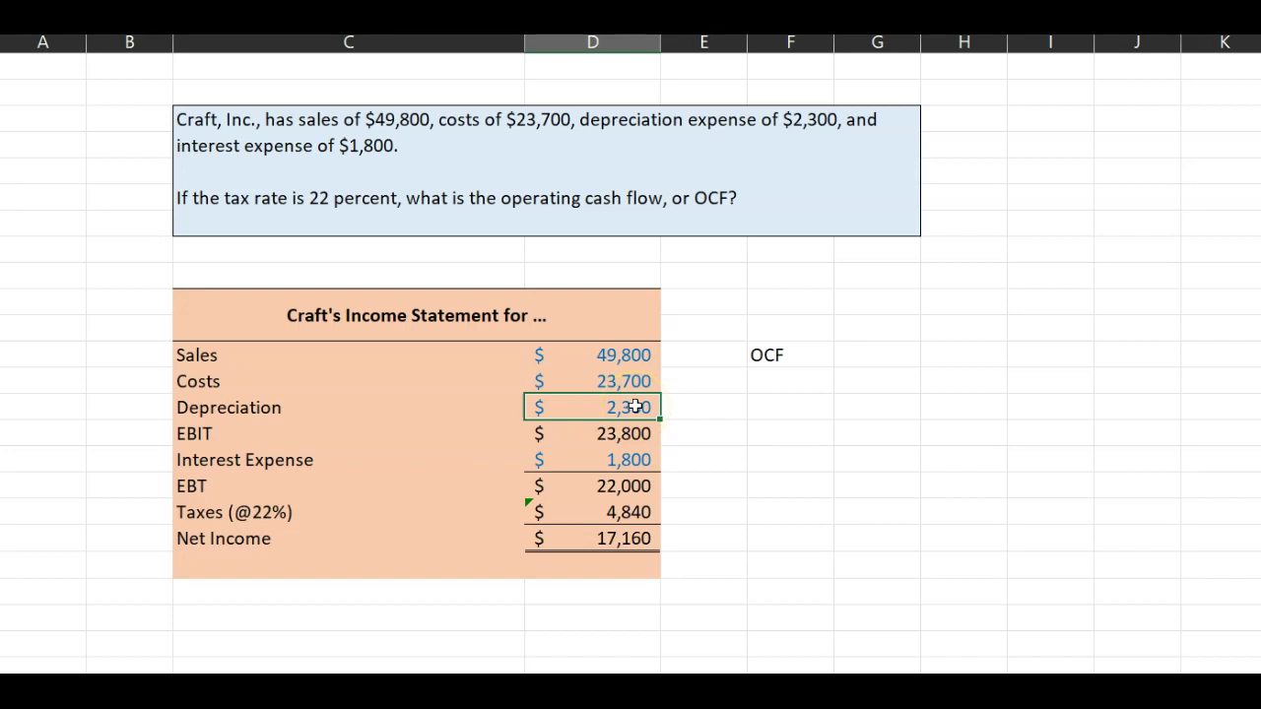
left_click(642, 403)
left_click(965, 360)
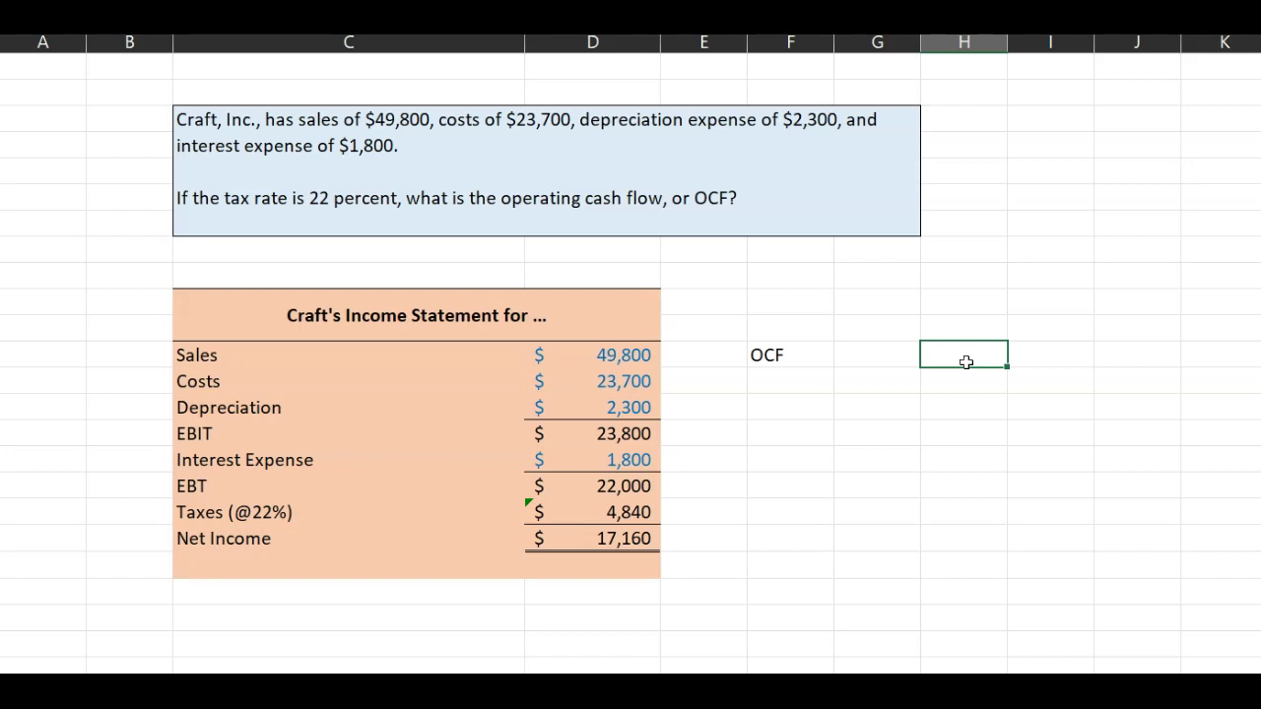
left_click(621, 408)
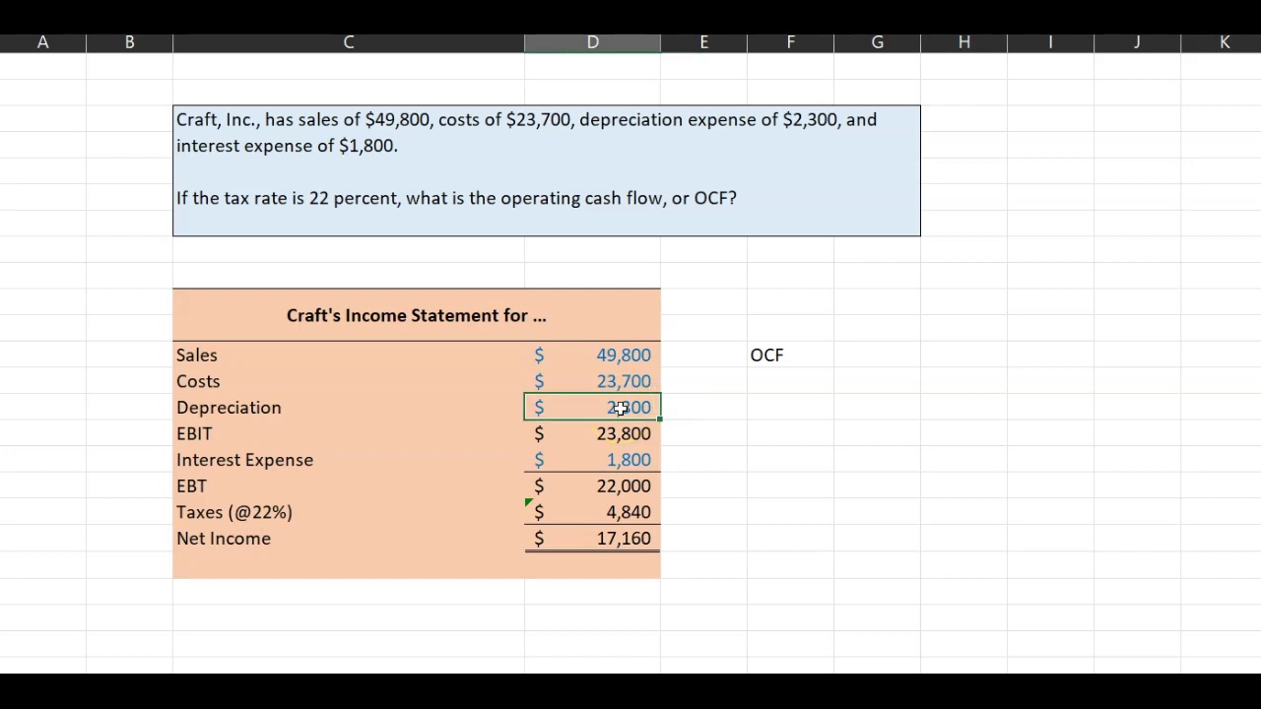
Step: Type the label 'Add Dep' in column H on the OCF row
left_click(957, 354)
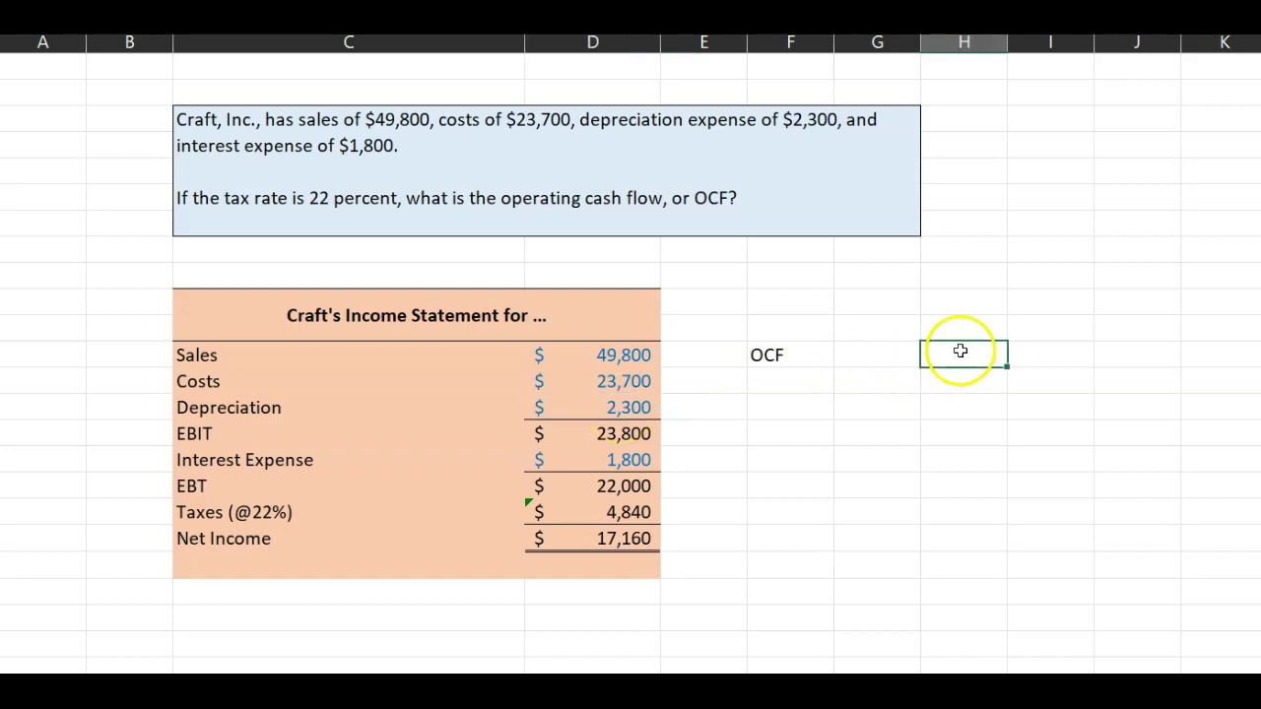
type("Add Dep")
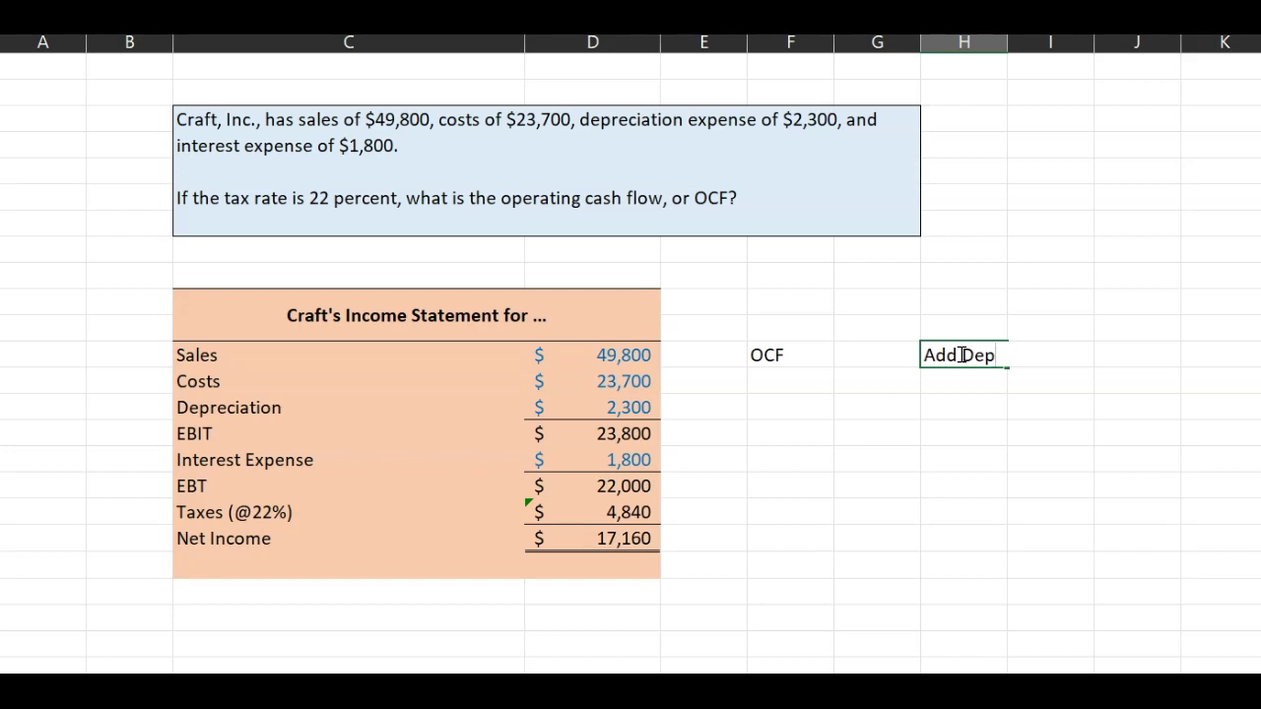
left_click(924, 384)
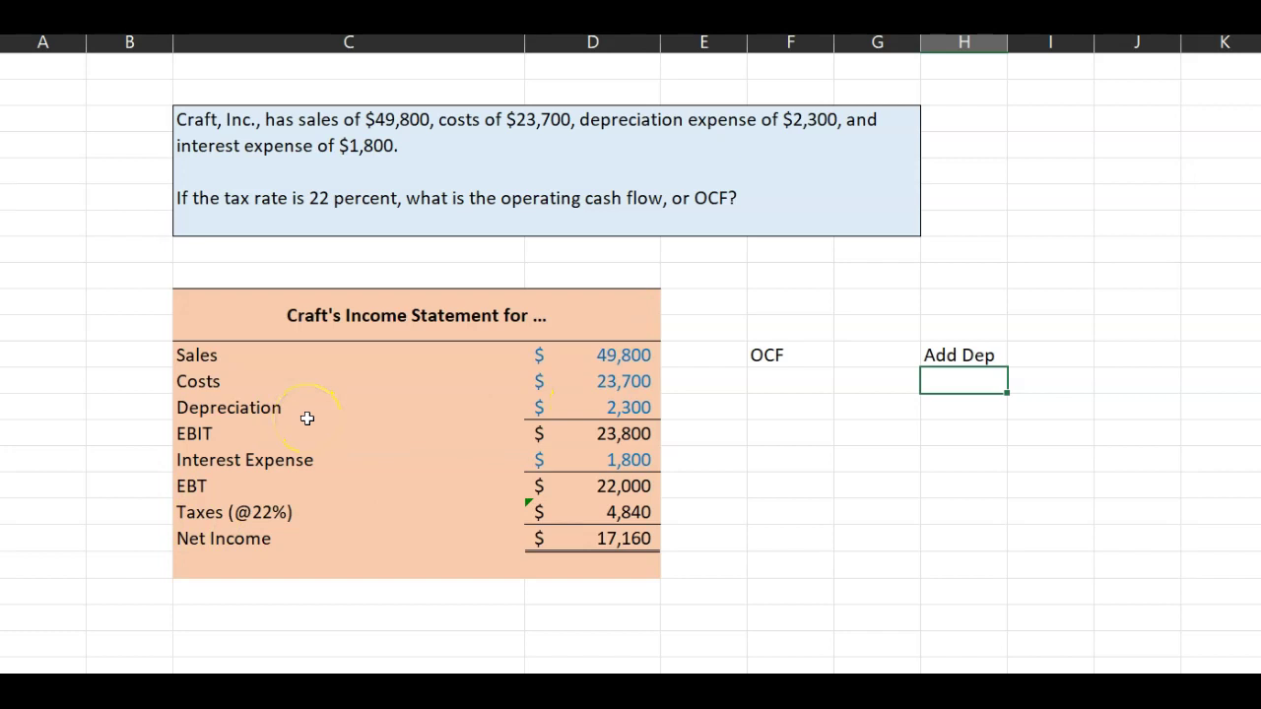
left_click(155, 381)
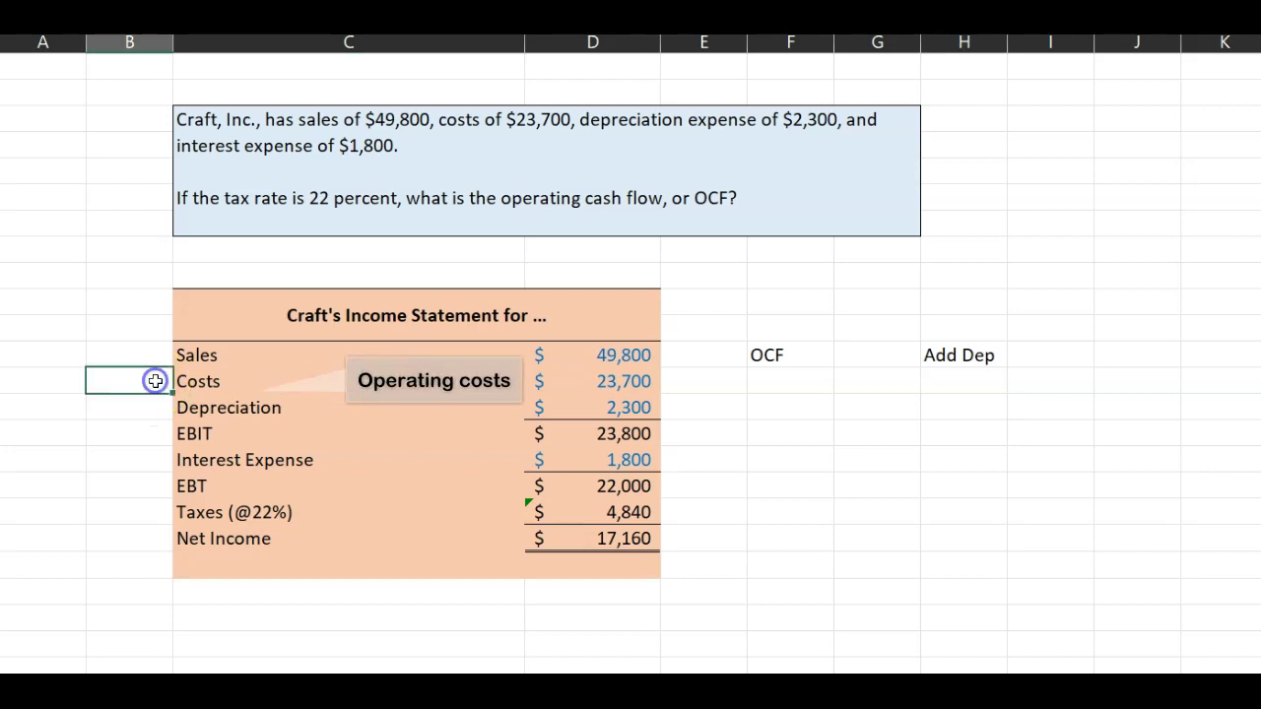
left_click_drag(209, 382, 206, 404)
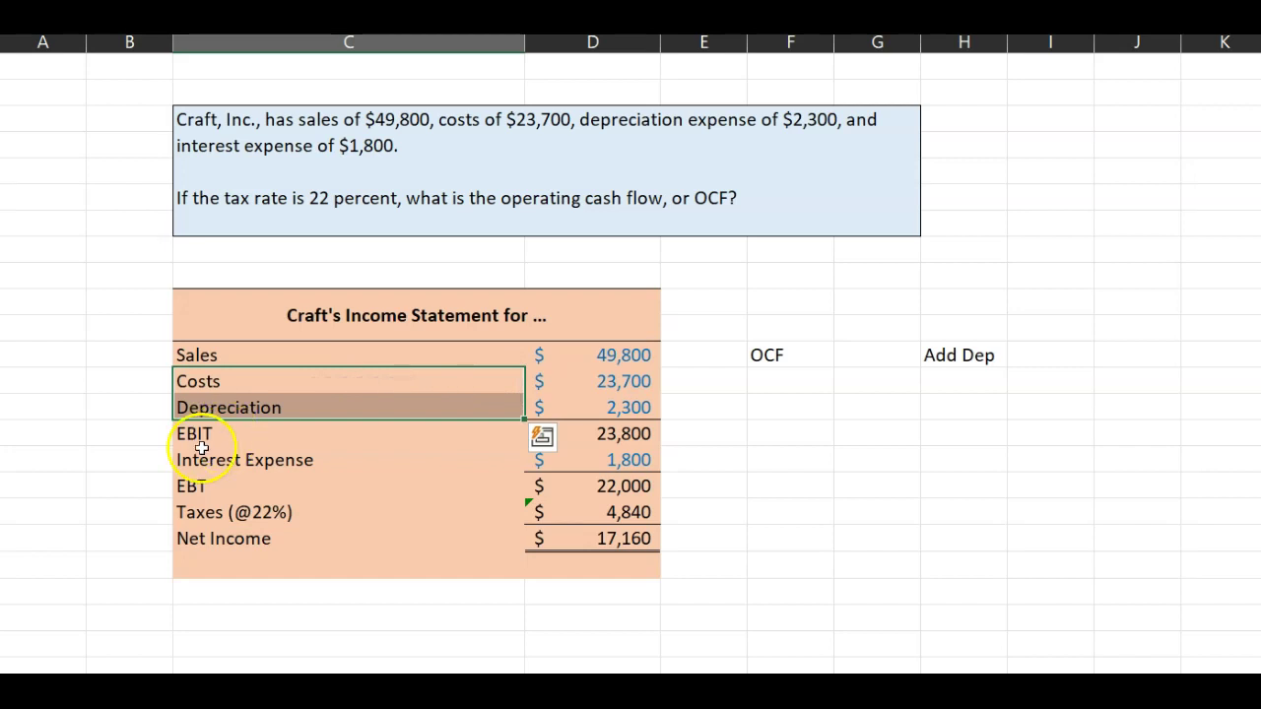
left_click(206, 434)
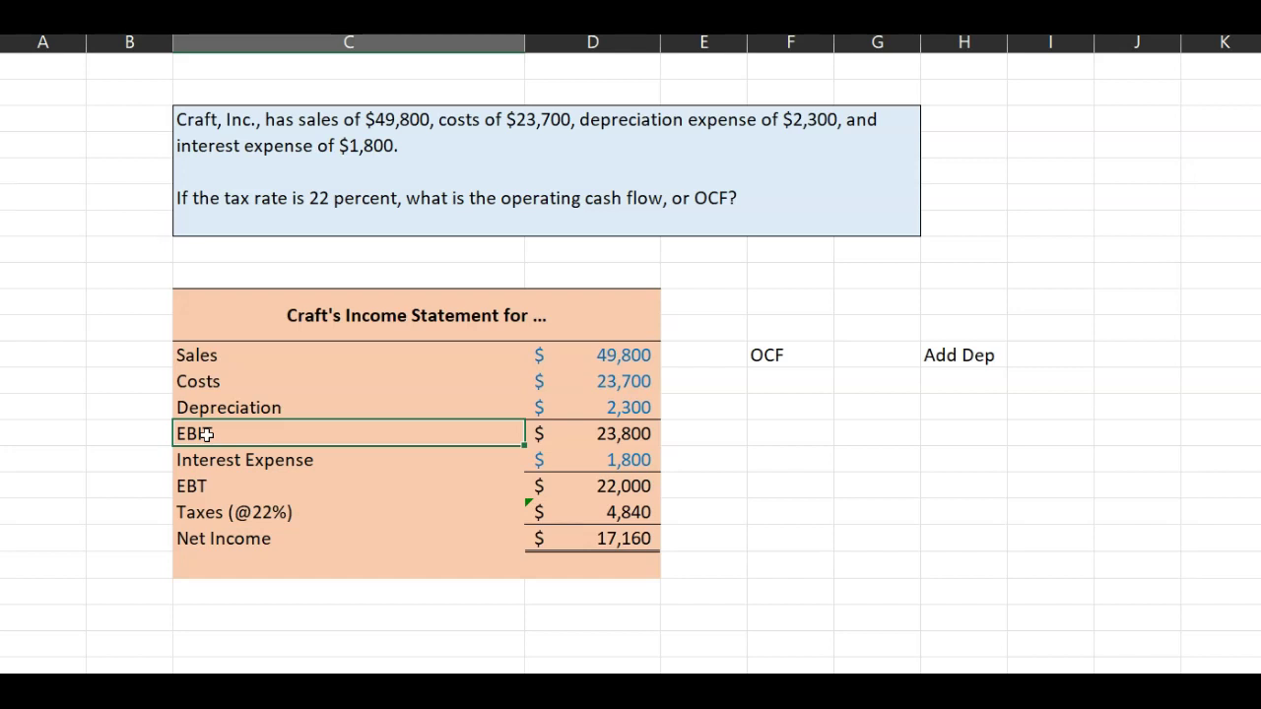
left_click(224, 459)
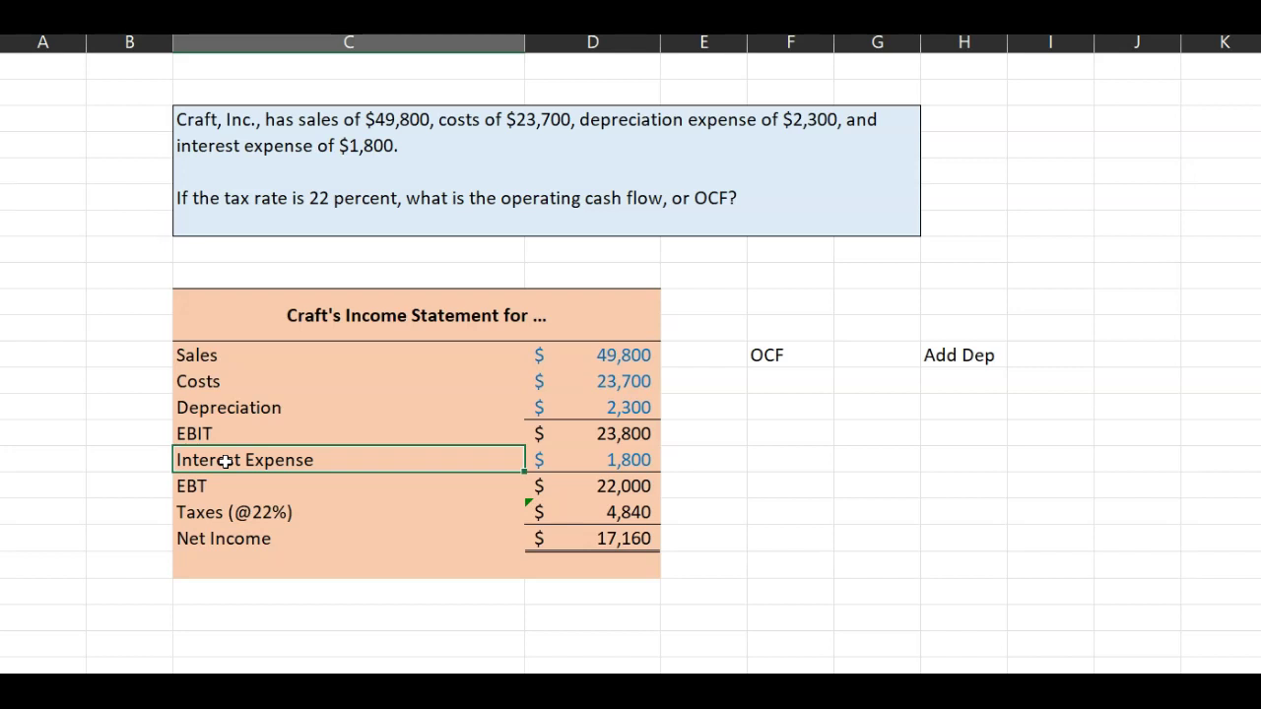
left_click(211, 542)
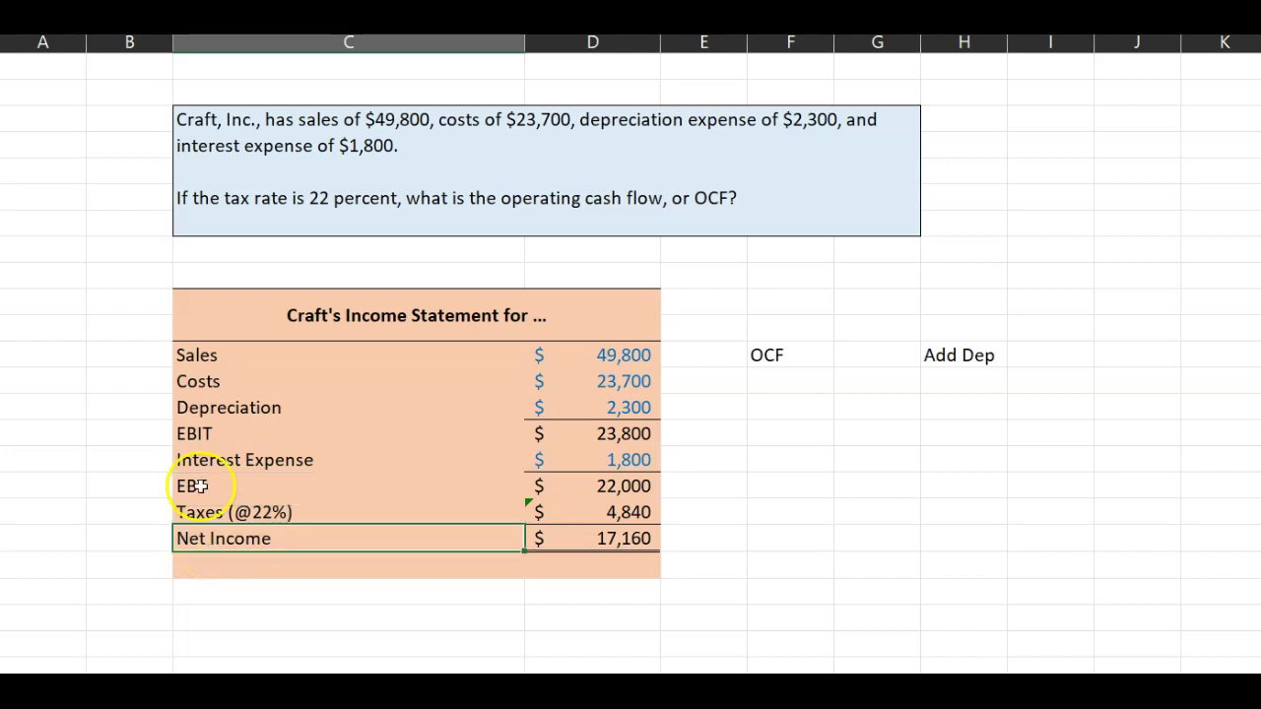
left_click(246, 433)
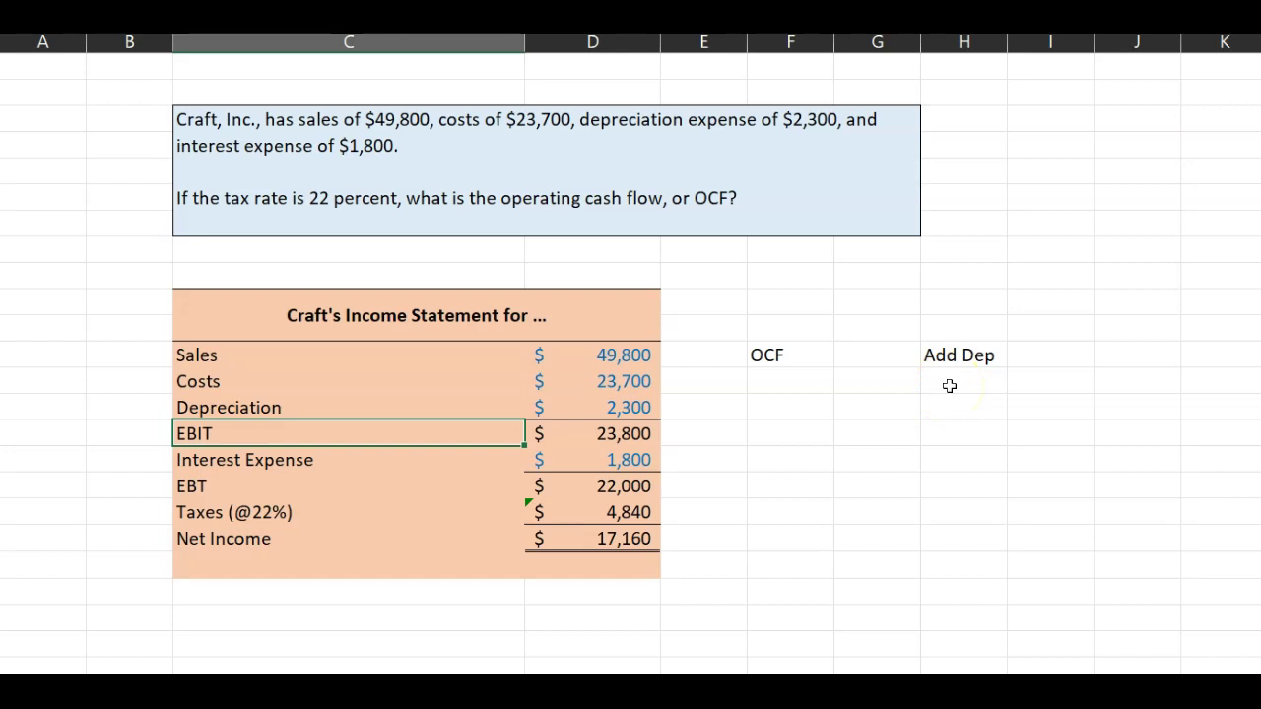
left_click(613, 540)
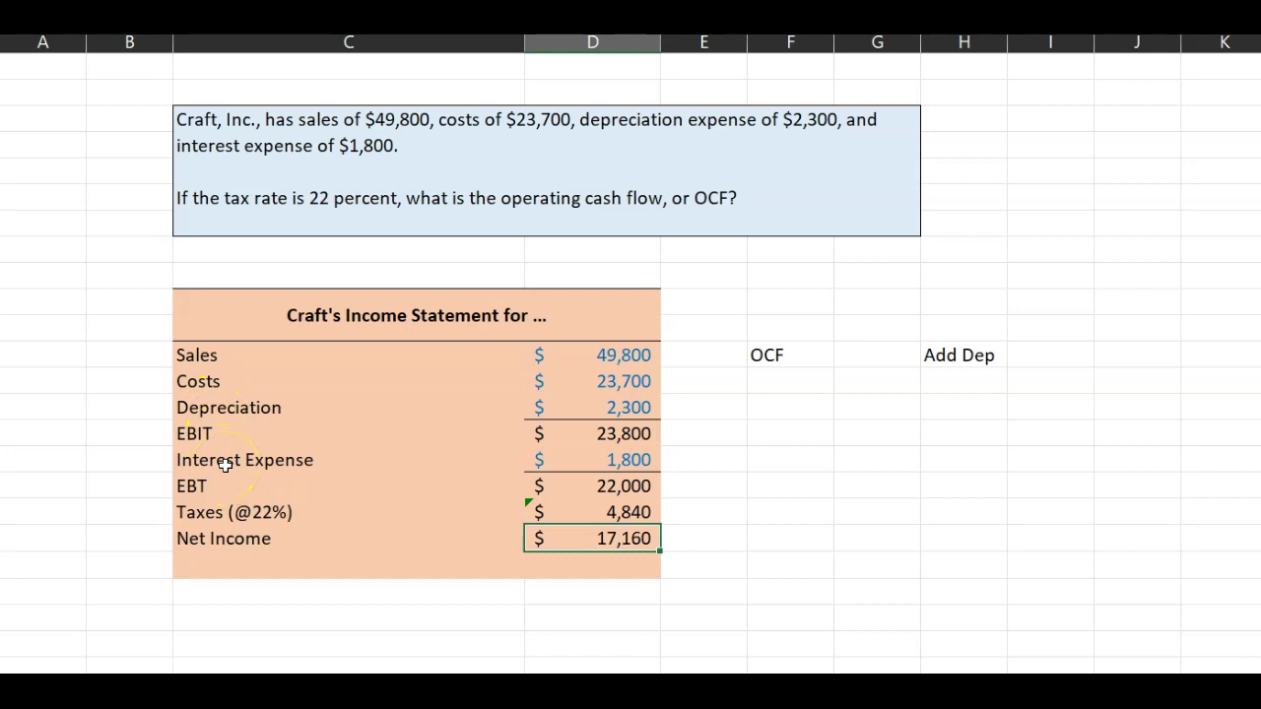
left_click(625, 433)
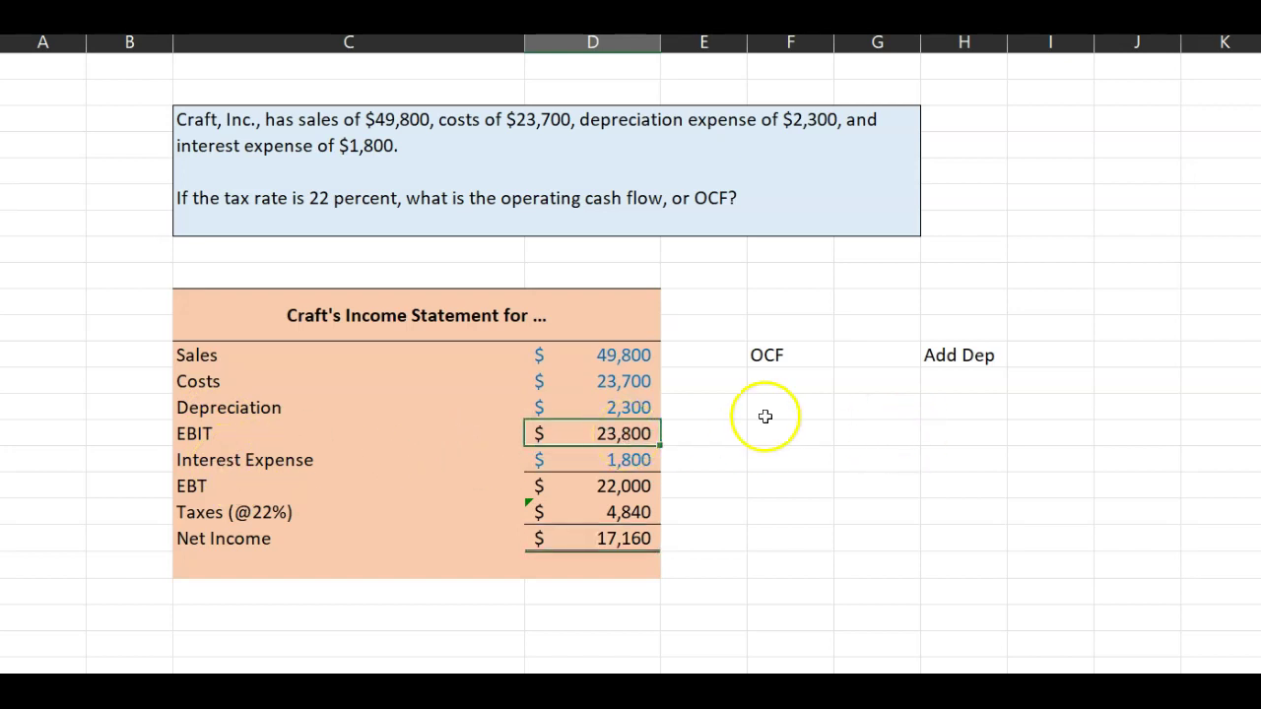
Step: Type 'EBIT - Taxes + Depreciation' in the cell under Add Dep
left_click(946, 411)
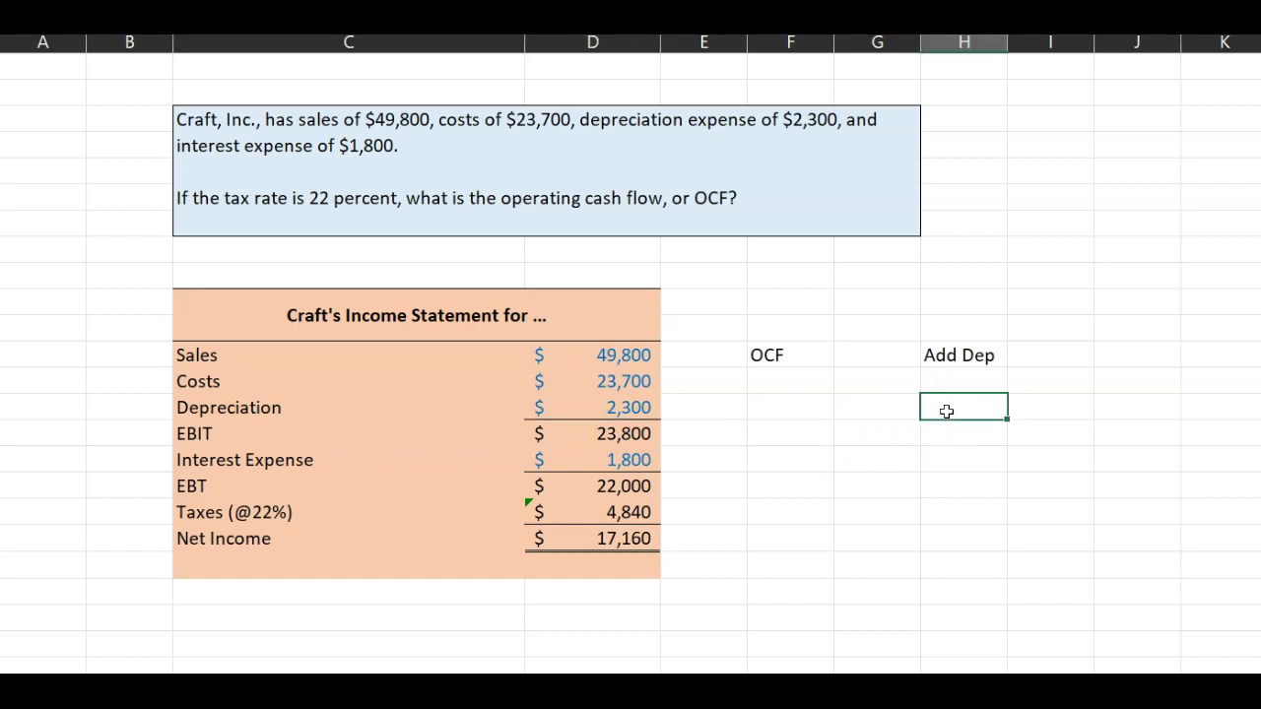
type("EBIT - Taxes")
left_click(931, 412)
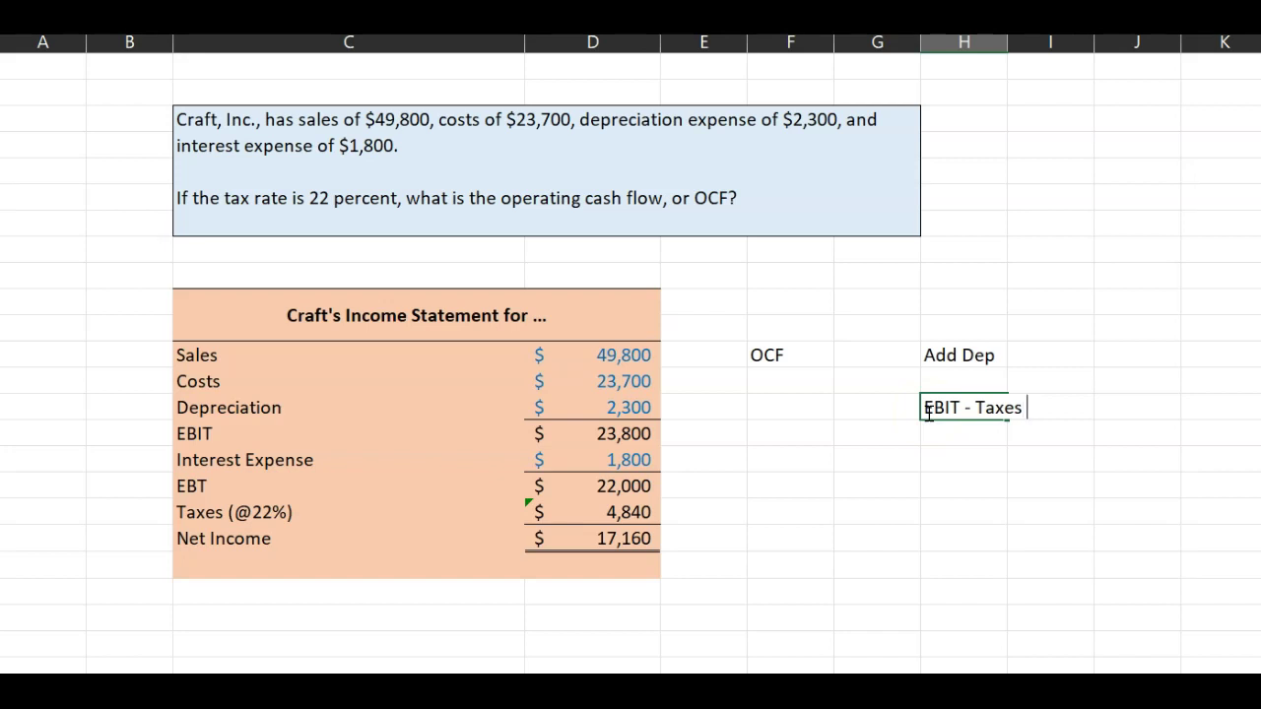
type("+ Depreciation")
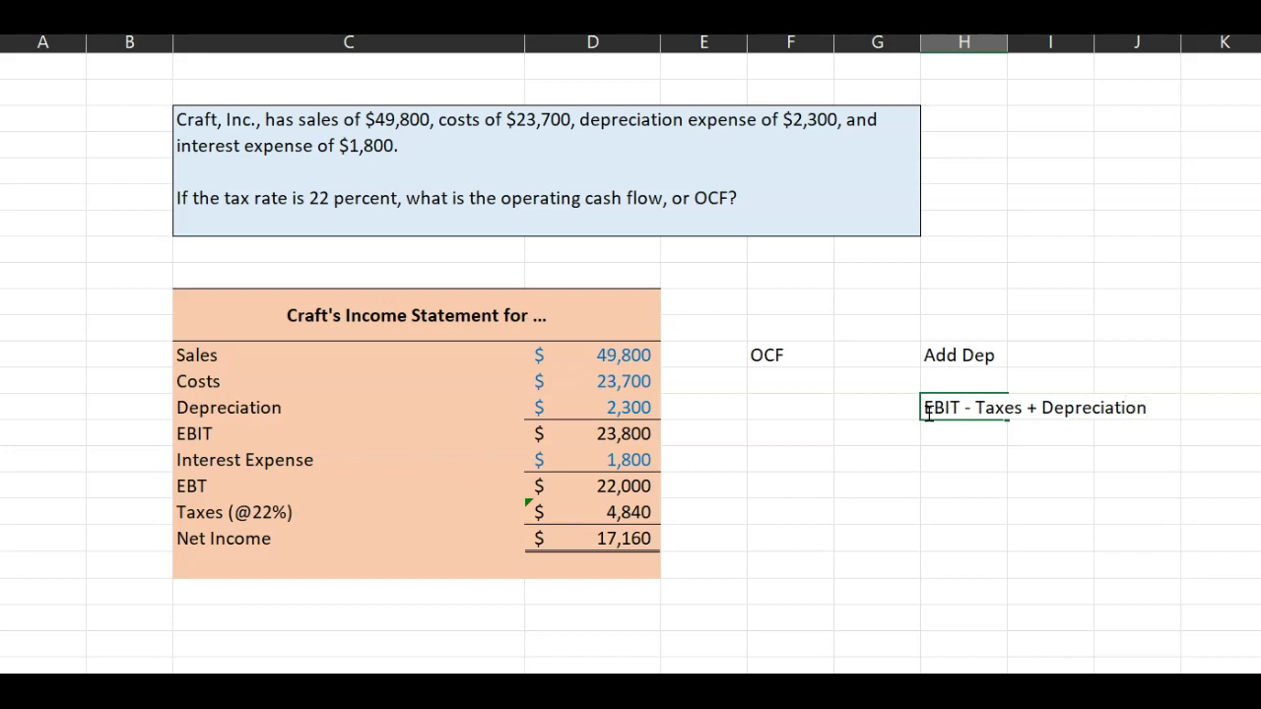
left_click(951, 442)
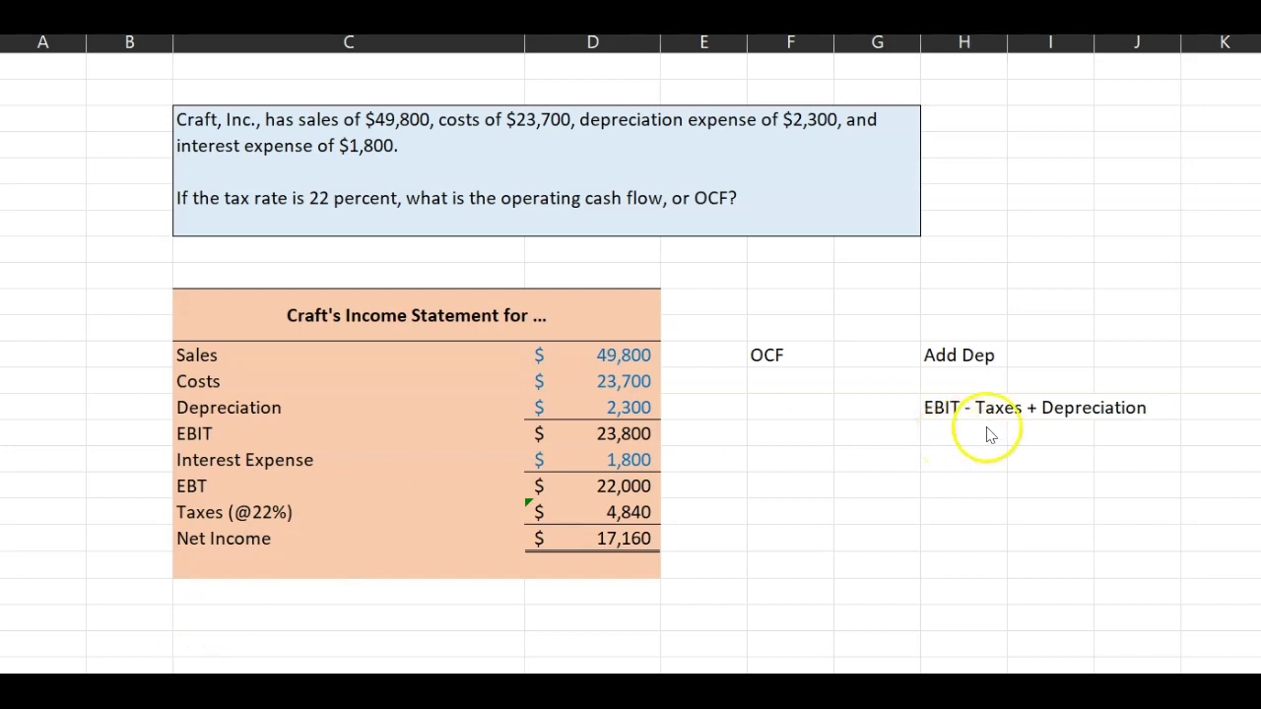
Step: Point out the Interest Expense 1,800, EBT 22,000 and Taxes 4,840 values in column D
left_click(631, 461)
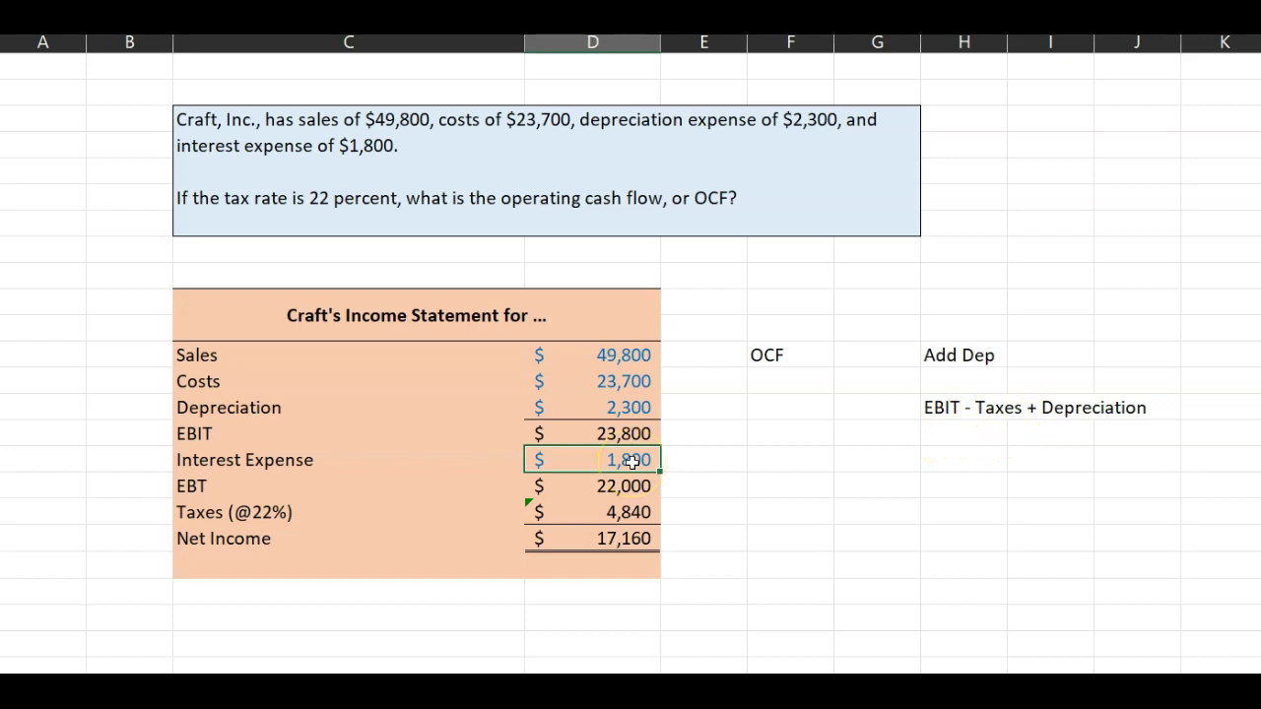
left_click(633, 465)
left_click(638, 489)
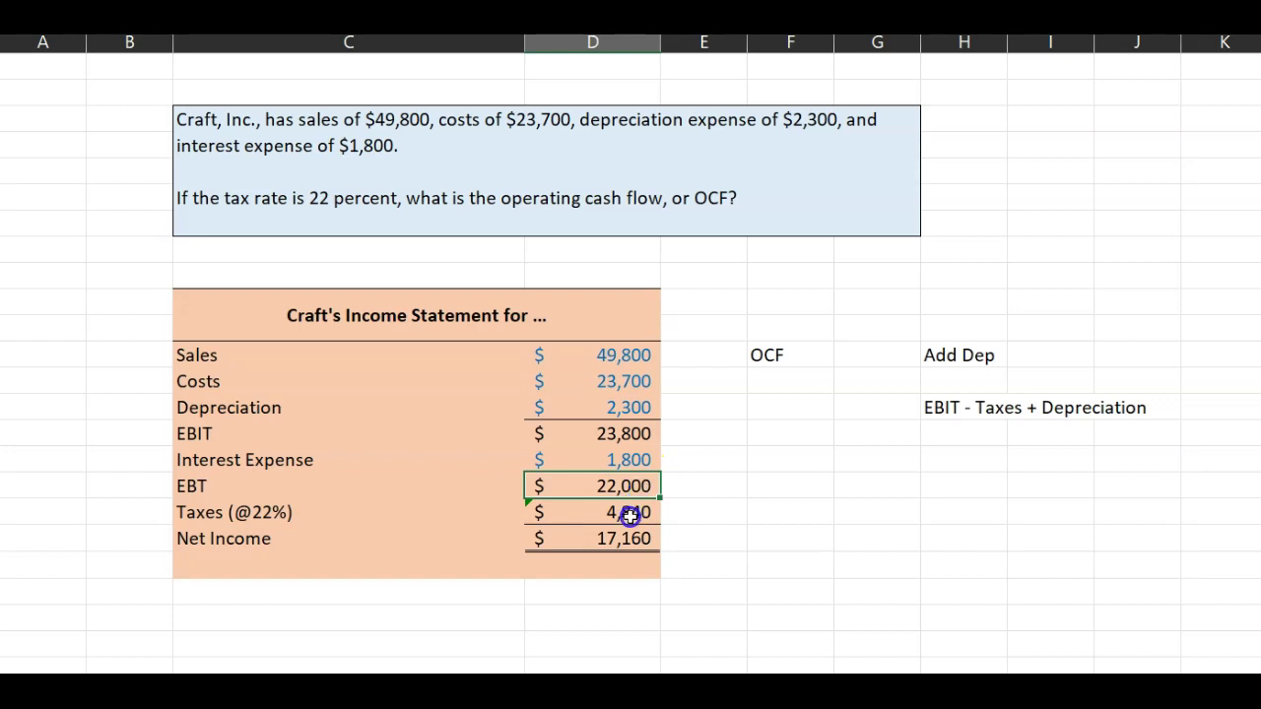
left_click(630, 513)
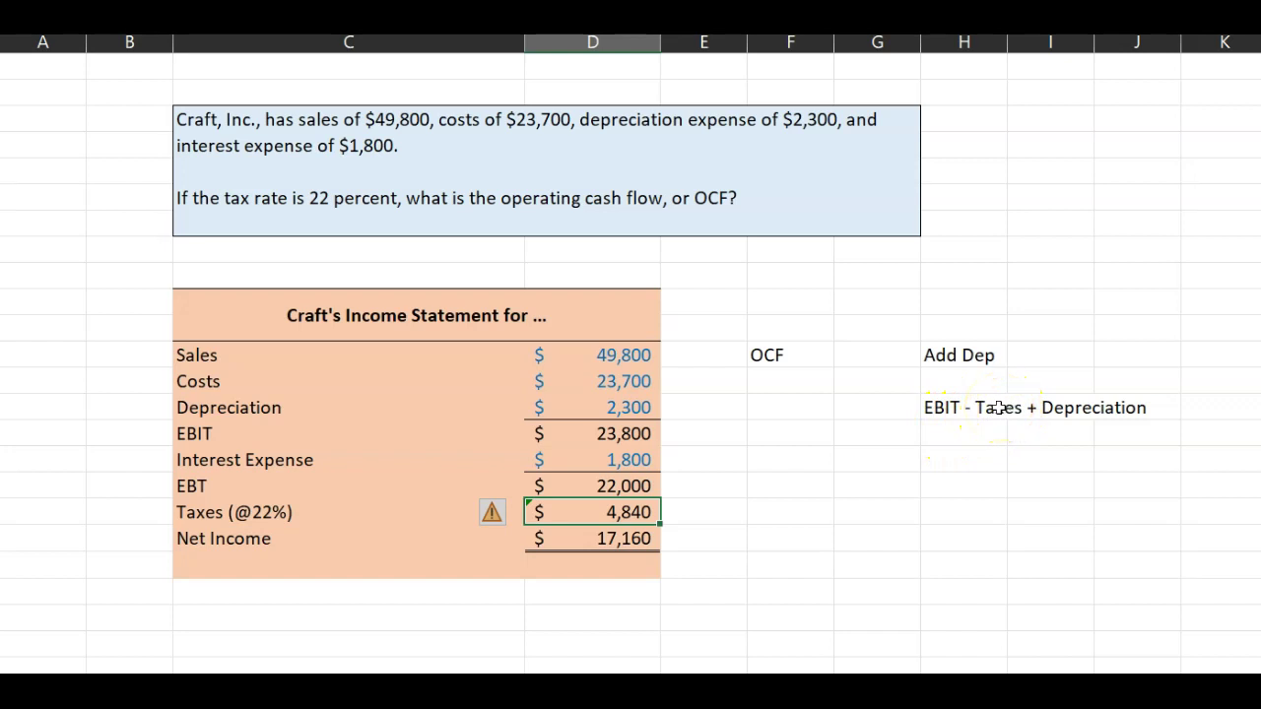
Step: Enter the OCF formula =D15-D18+D14 below the label, returning $21,260
double_click(957, 435)
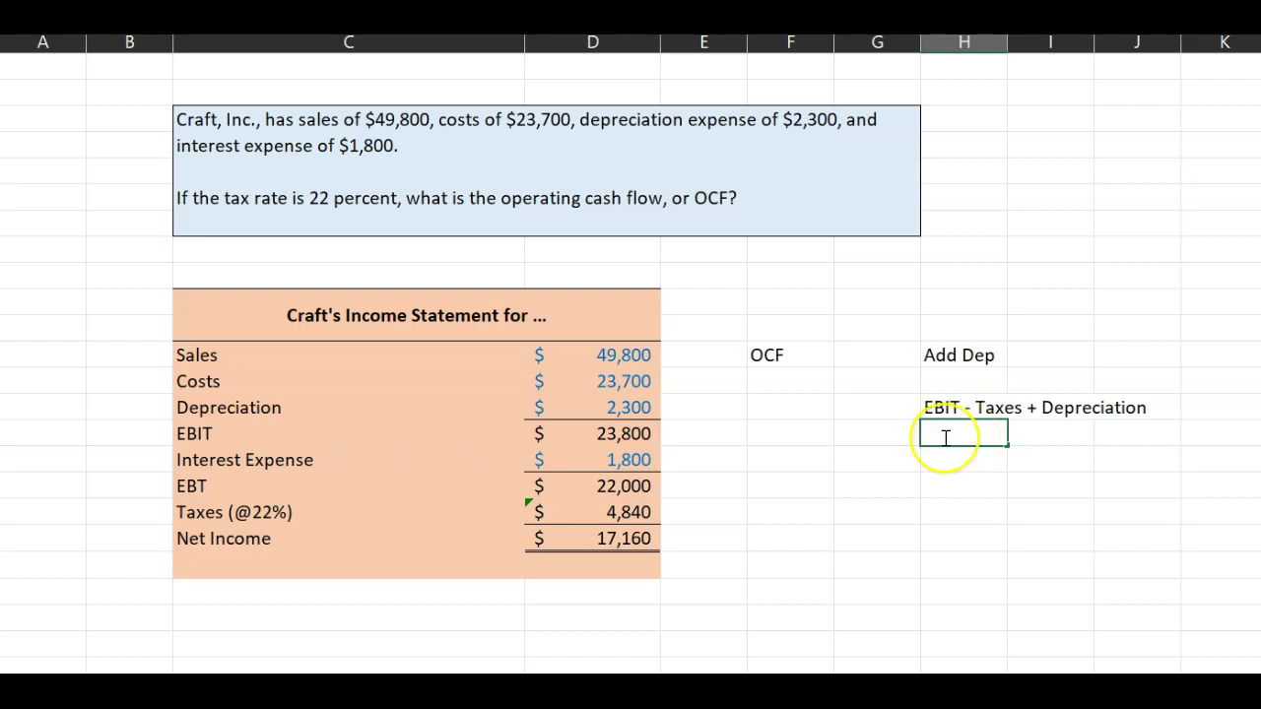
type("=")
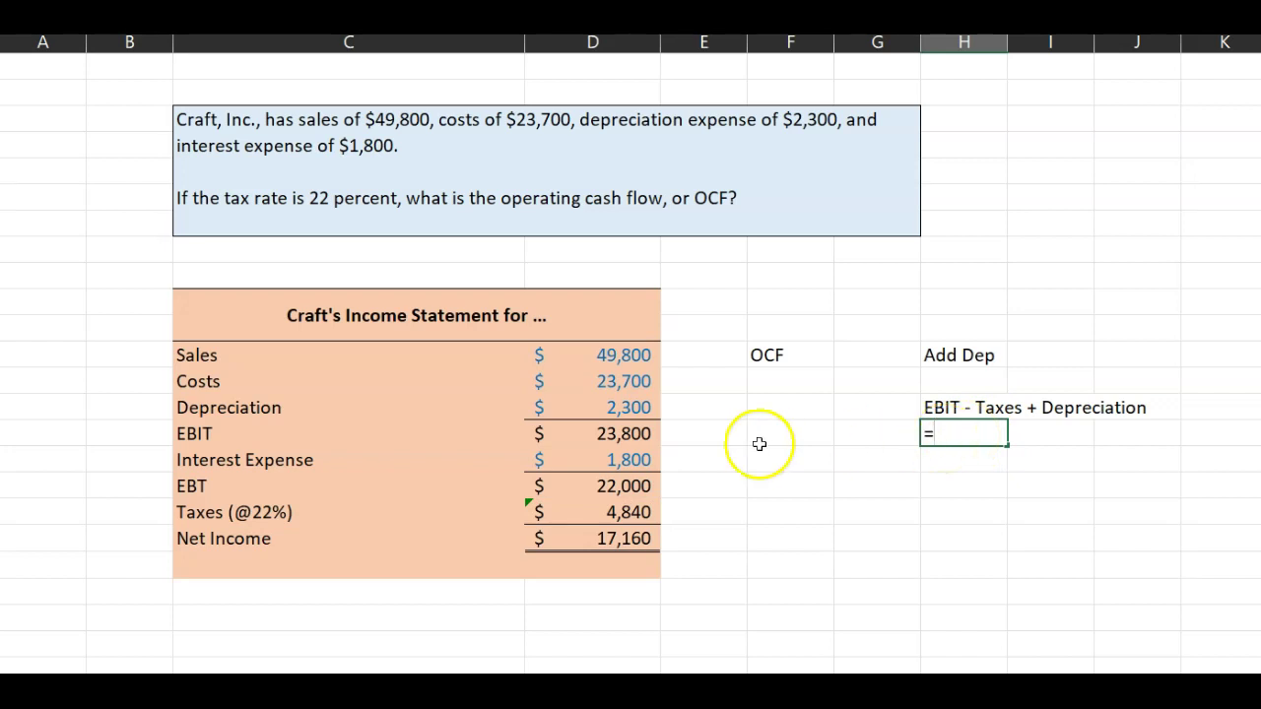
left_click(635, 436)
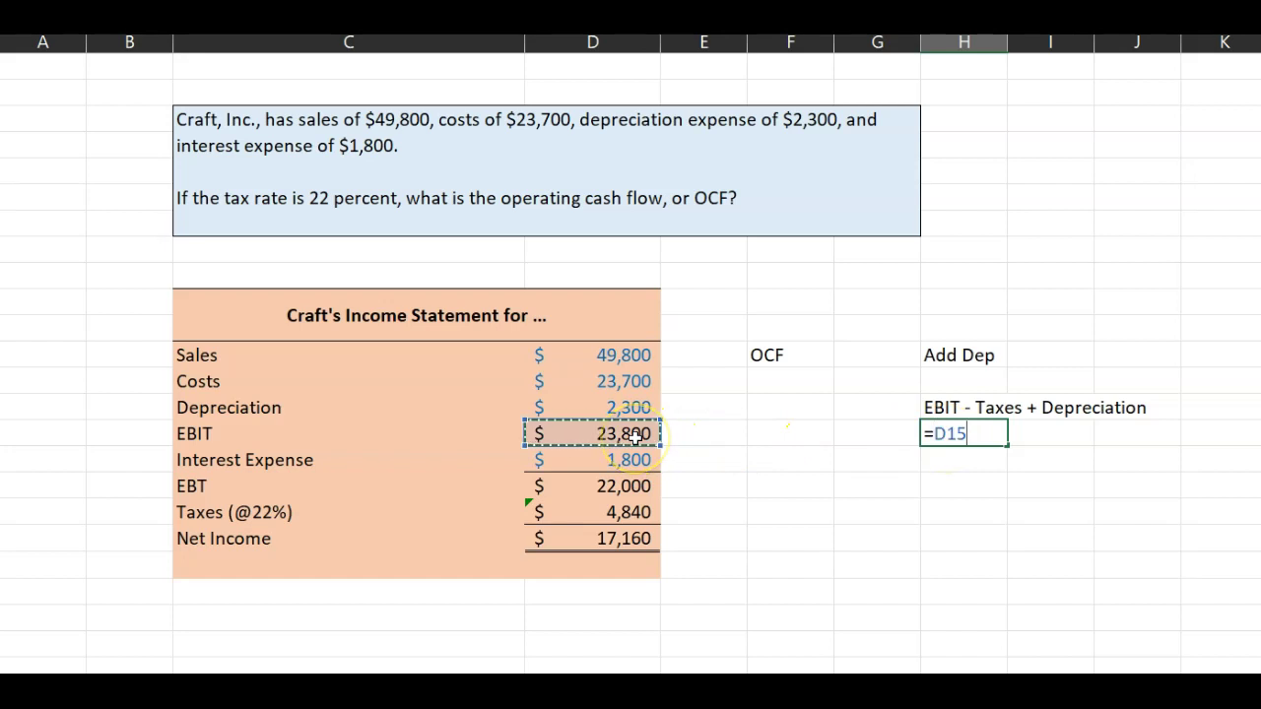
type("-")
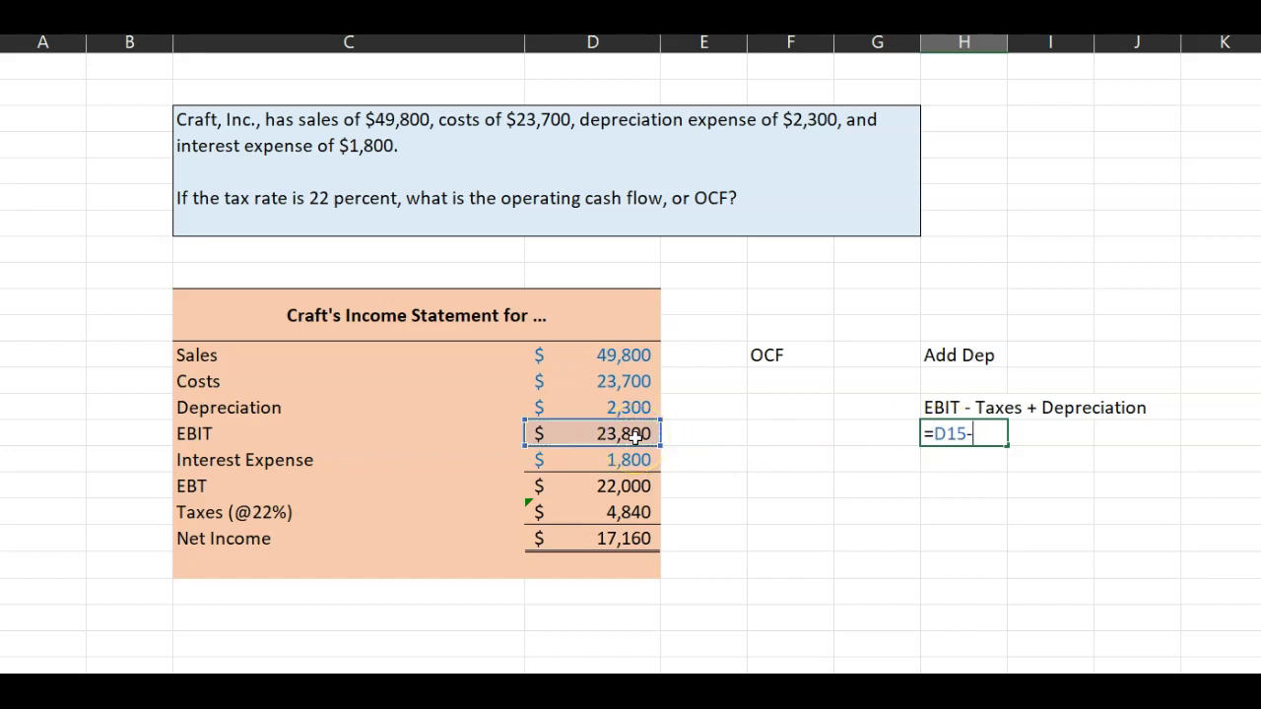
left_click(638, 514)
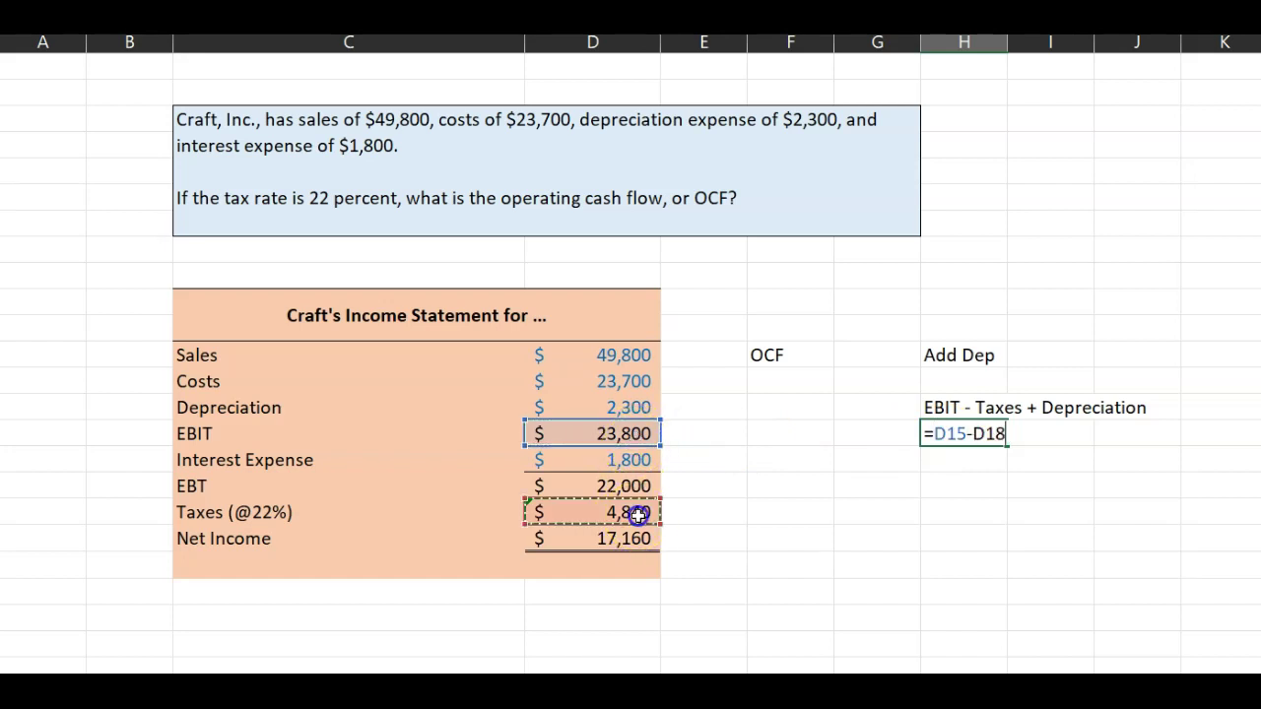
type("+")
left_click(622, 407)
key("Return")
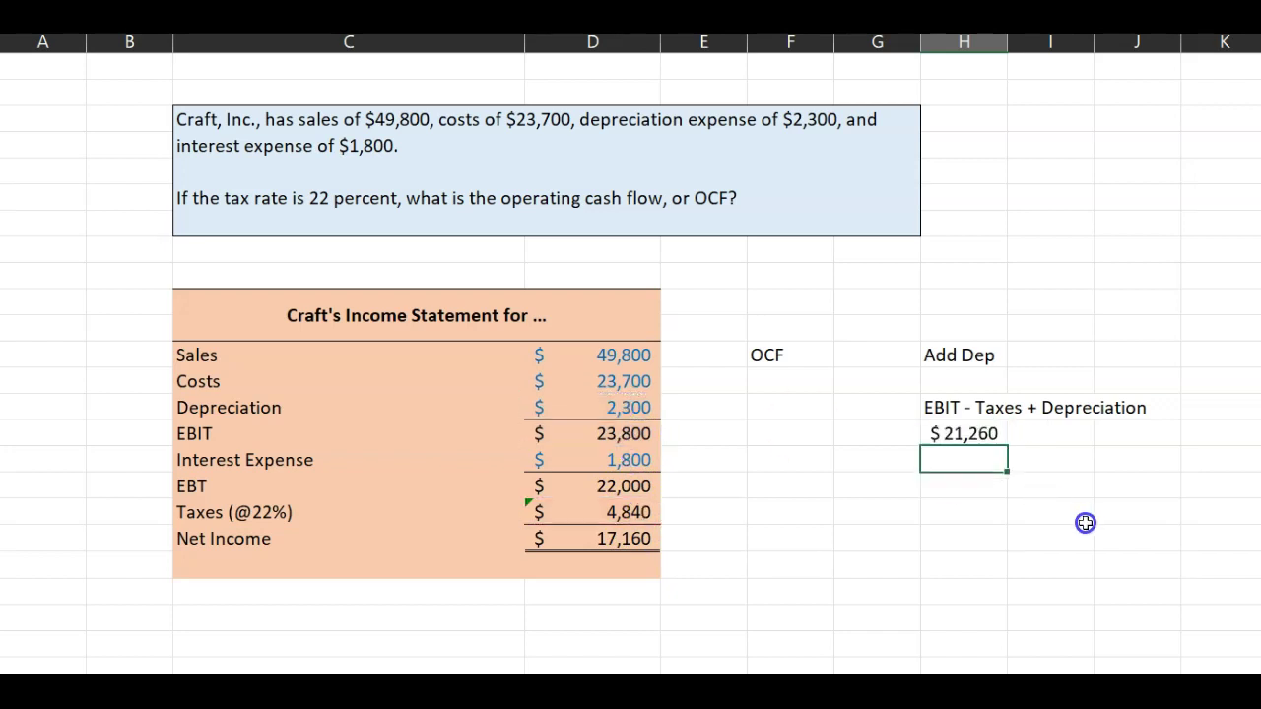